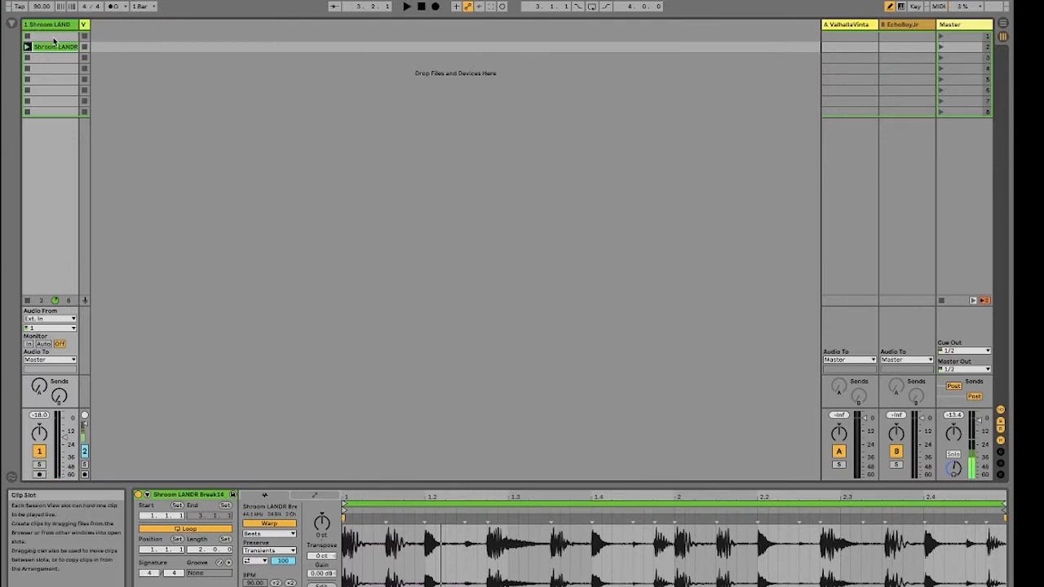
Step: Load the Analog instrument from the browser onto a new MIDI track and hide the Info View
{"action": "left_click", "coordinate": [11, 23]}
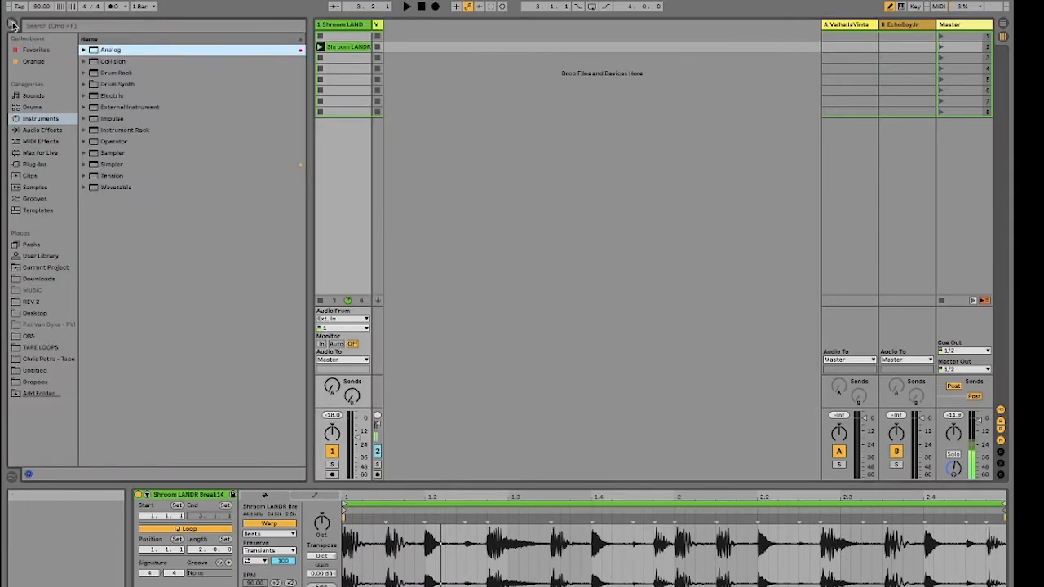
{"action": "left_click", "coordinate": [11, 25]}
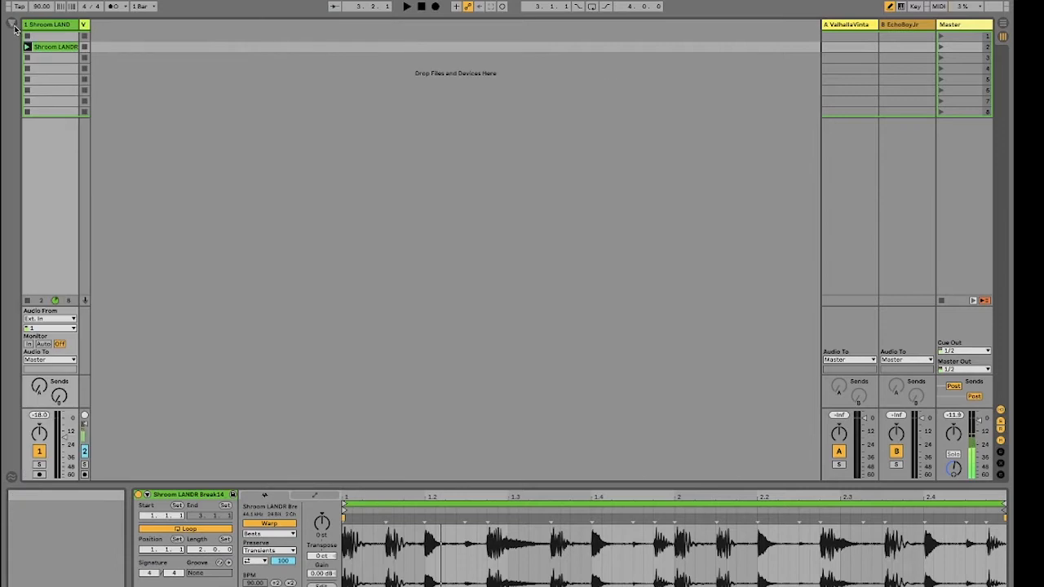
{"action": "left_click", "coordinate": [12, 26]}
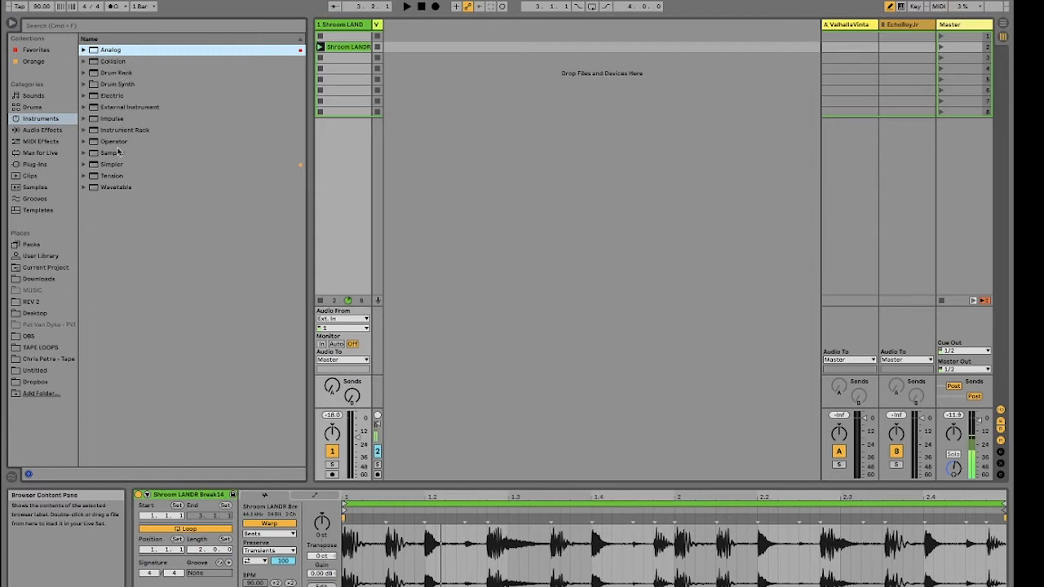
{"action": "double_click", "coordinate": [98, 52]}
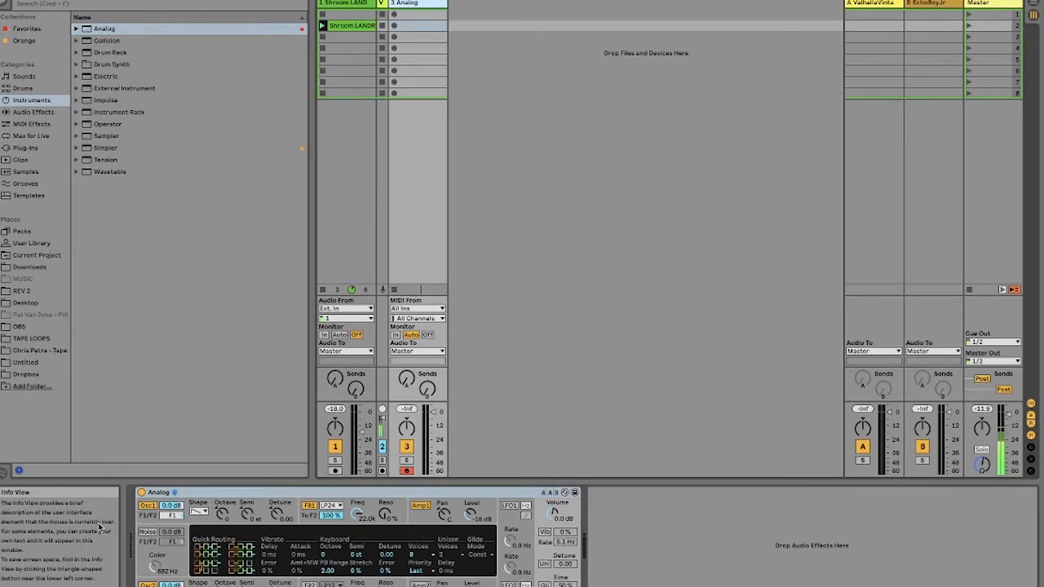
{"action": "left_click", "coordinate": [5, 586]}
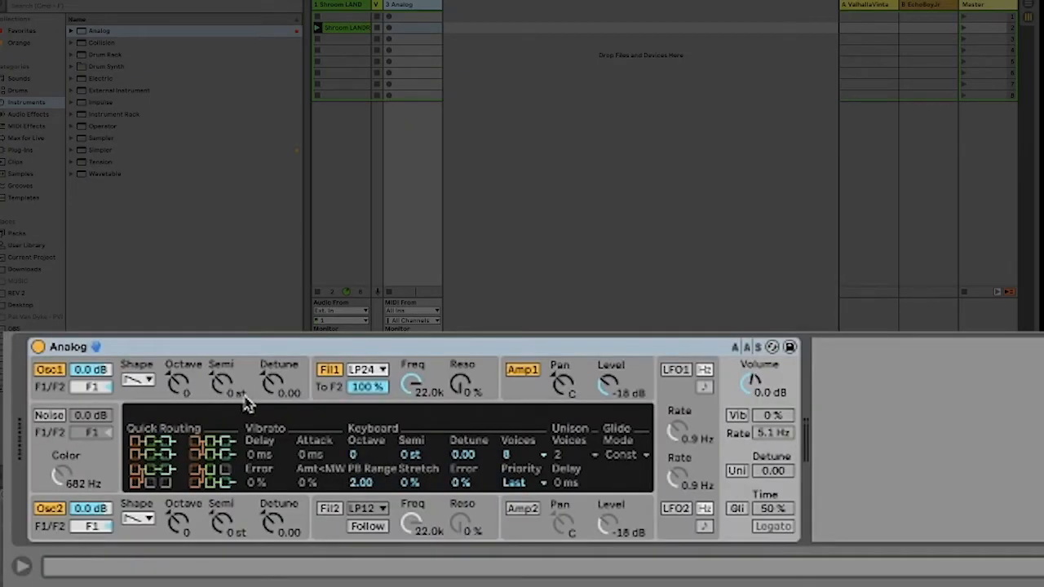
Step: Switch off Oscillator 2 so that only Oscillator 1 sounds
{"action": "left_click", "coordinate": [139, 380]}
{"action": "left_click", "coordinate": [140, 382]}
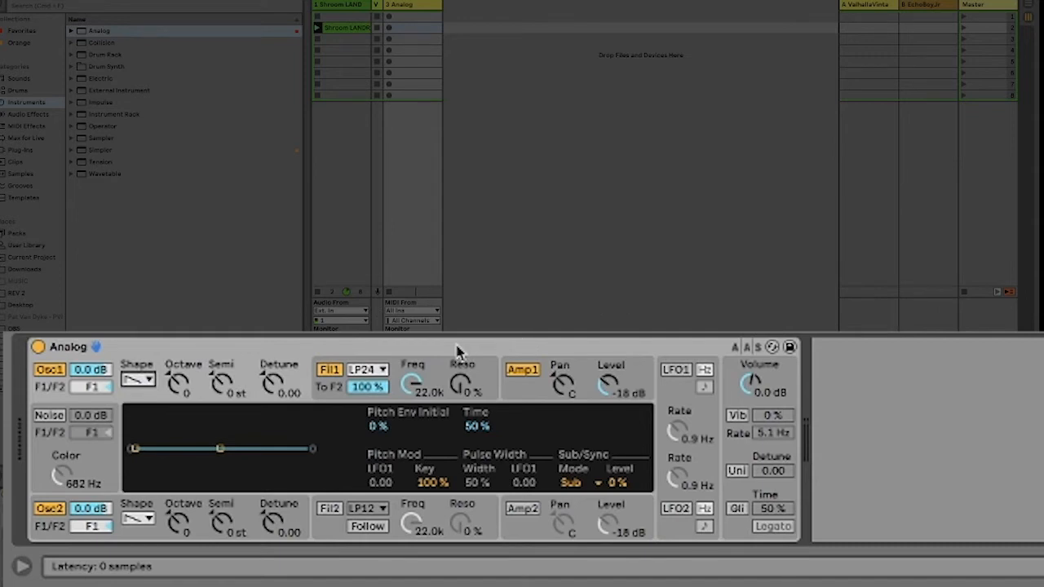
{"action": "left_click", "coordinate": [49, 509]}
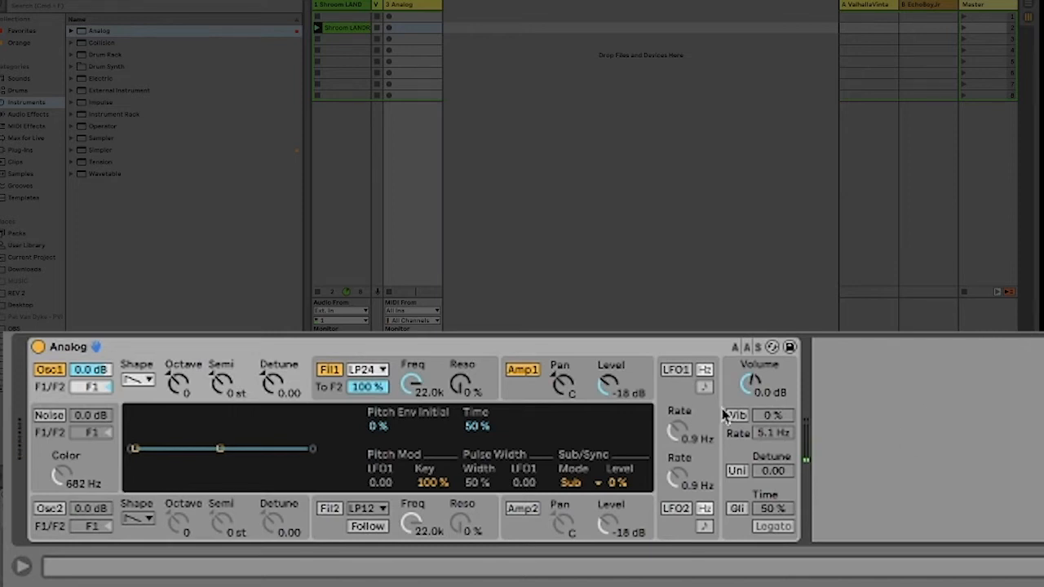
Step: Audition Oscillator 1's square, sawtooth, sine and noise waveforms, returning it to sawtooth
{"action": "left_click", "coordinate": [144, 382]}
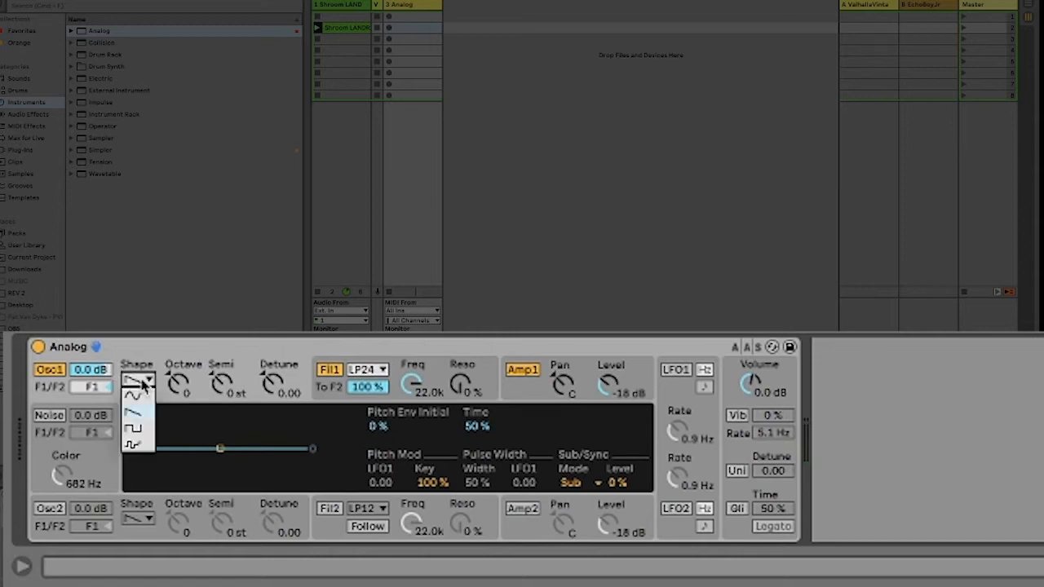
{"action": "left_click", "coordinate": [140, 431]}
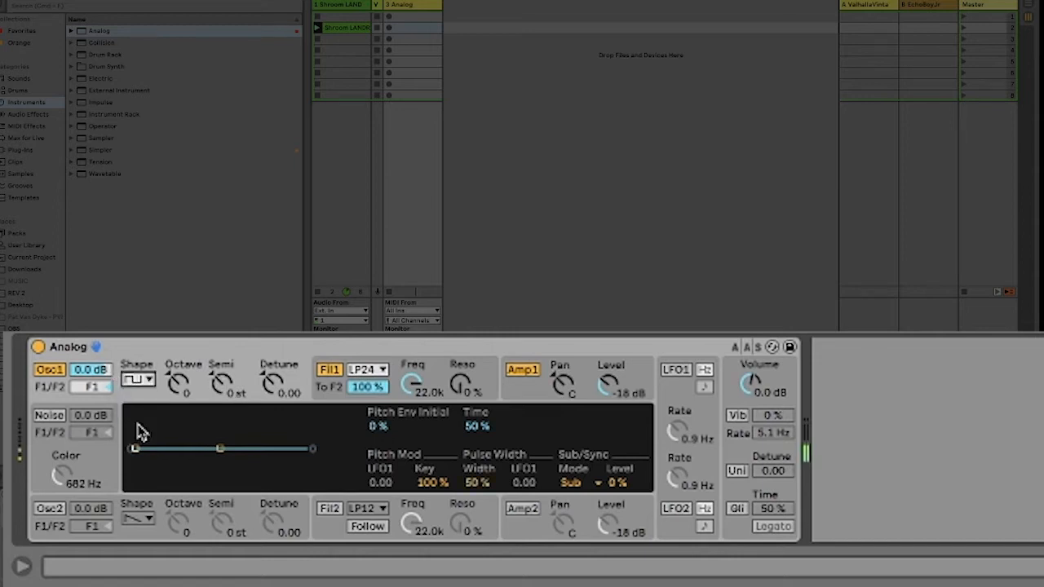
{"action": "left_click", "coordinate": [143, 381]}
{"action": "left_click", "coordinate": [142, 418]}
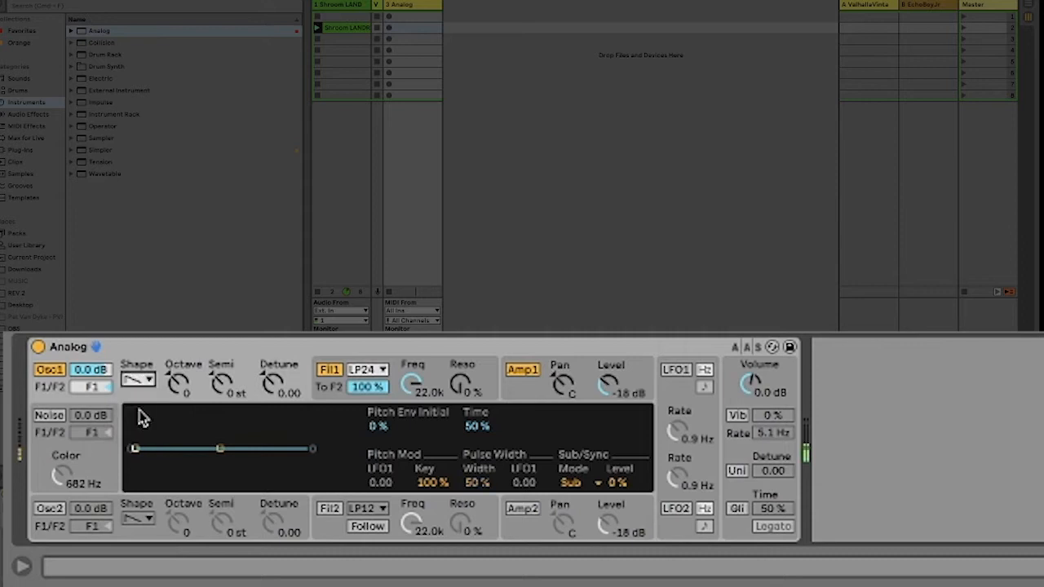
{"action": "left_click", "coordinate": [145, 384]}
{"action": "left_click", "coordinate": [141, 404]}
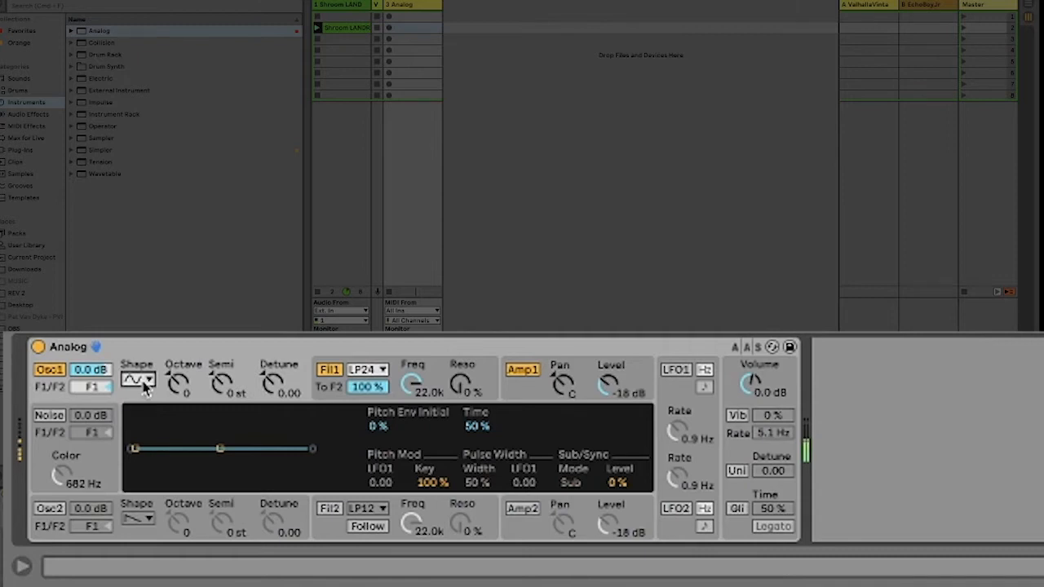
{"action": "left_click", "coordinate": [145, 385]}
{"action": "left_click", "coordinate": [139, 444]}
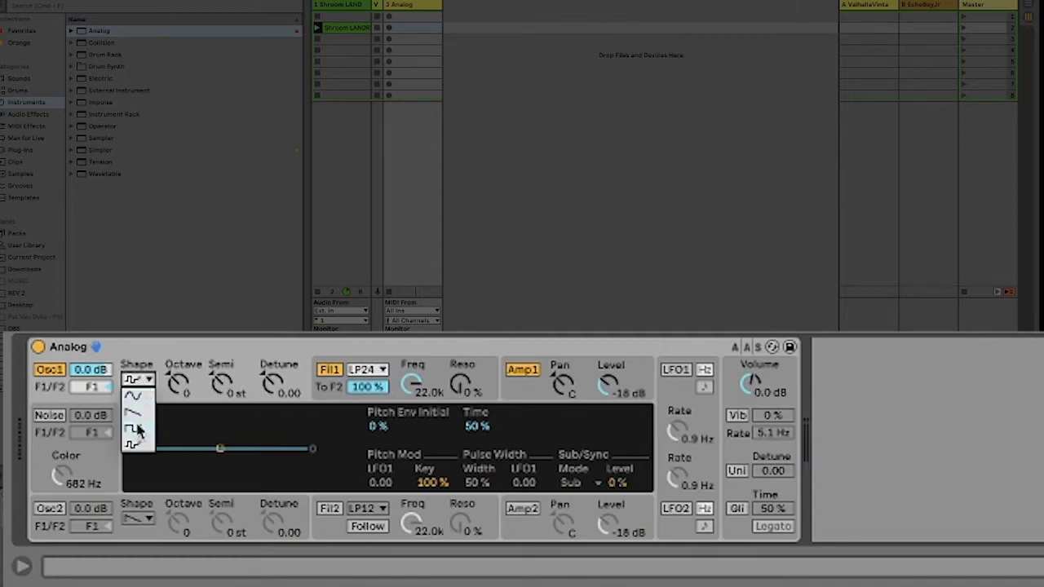
{"action": "left_click", "coordinate": [137, 414]}
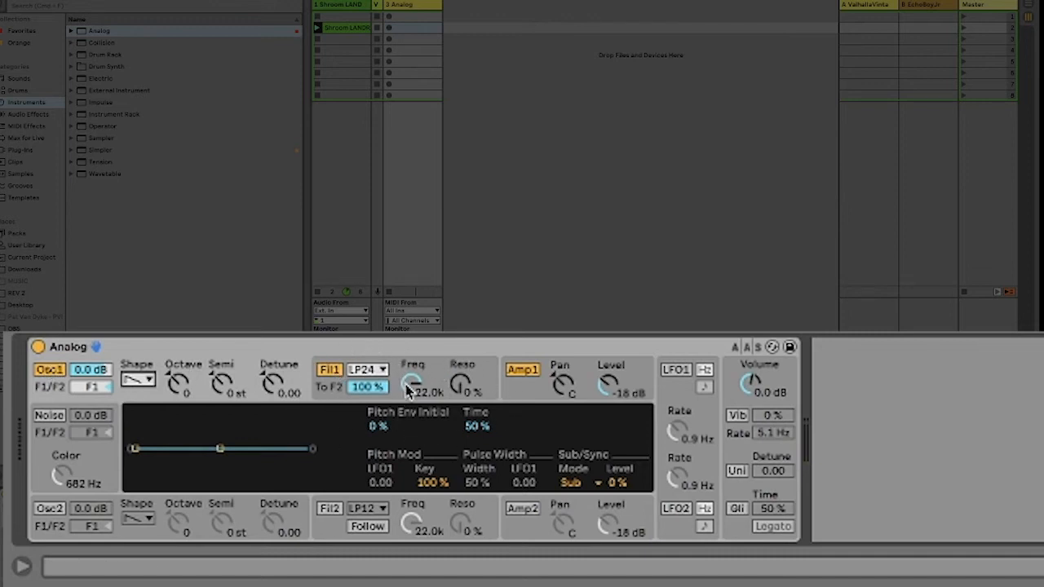
Step: Lower Filter 1's cutoff to about 2.1 kHz and reset its envelope frequency modulation to 0.00
{"action": "left_click_drag", "start_coordinate": [411, 389], "coordinate": [410, 397]}
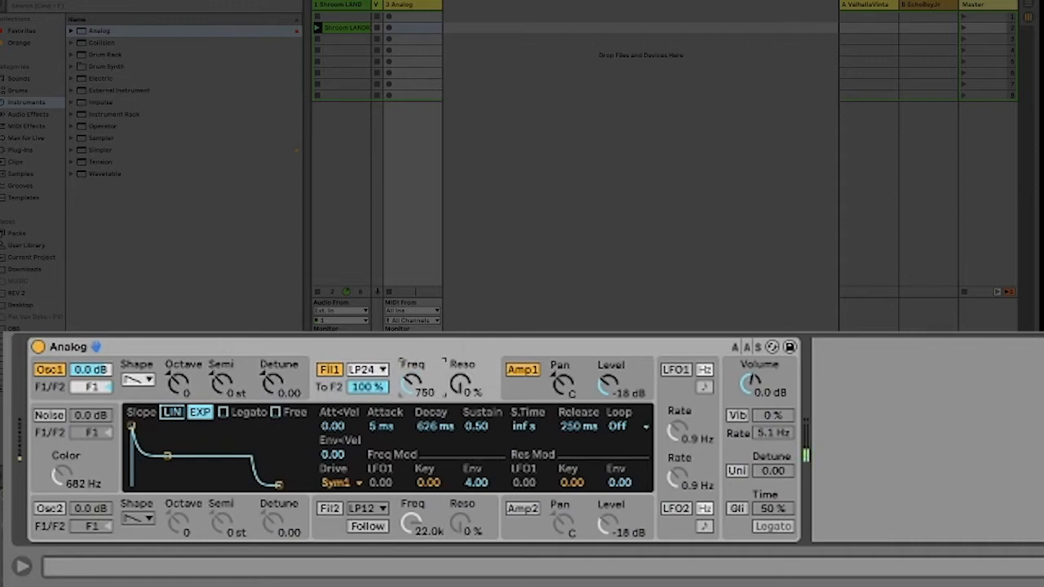
{"action": "left_click_drag", "start_coordinate": [410, 390], "coordinate": [410, 383]}
{"action": "double_click", "coordinate": [482, 487]}
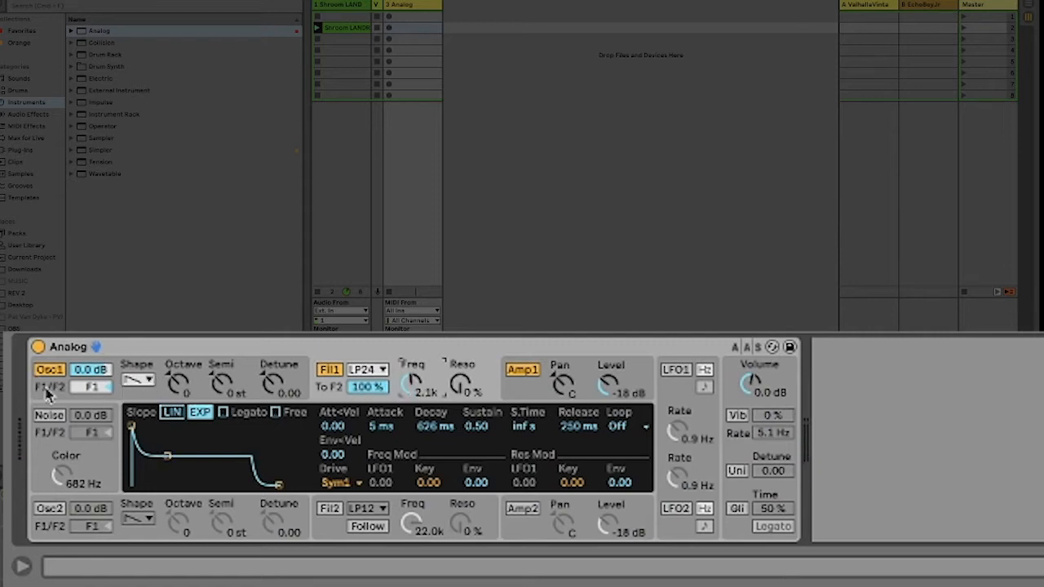
Step: Switch Oscillator 2 on and tune it up by 7 semitones
{"action": "left_click", "coordinate": [52, 512]}
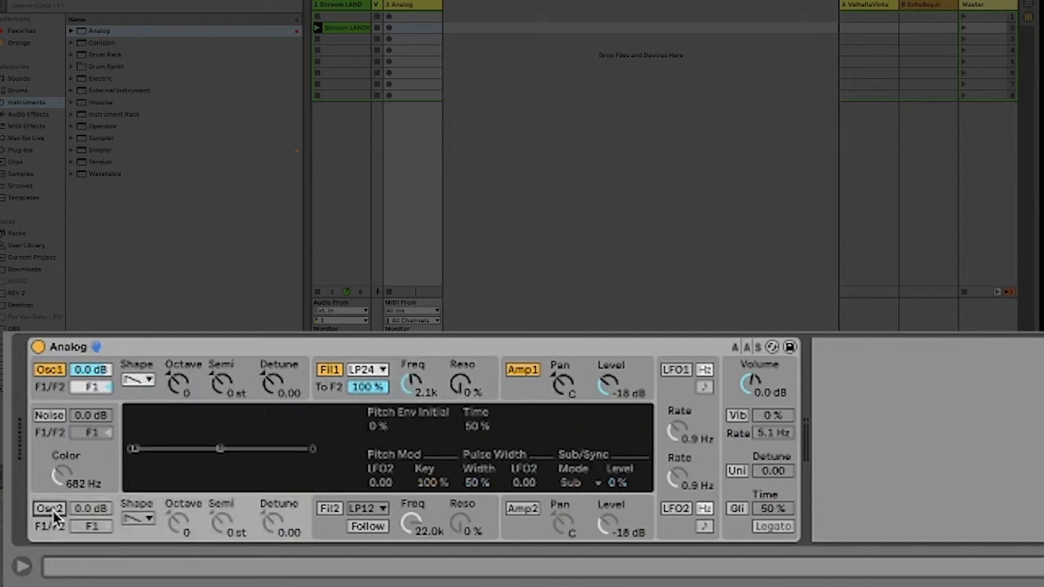
{"action": "left_click", "coordinate": [51, 509]}
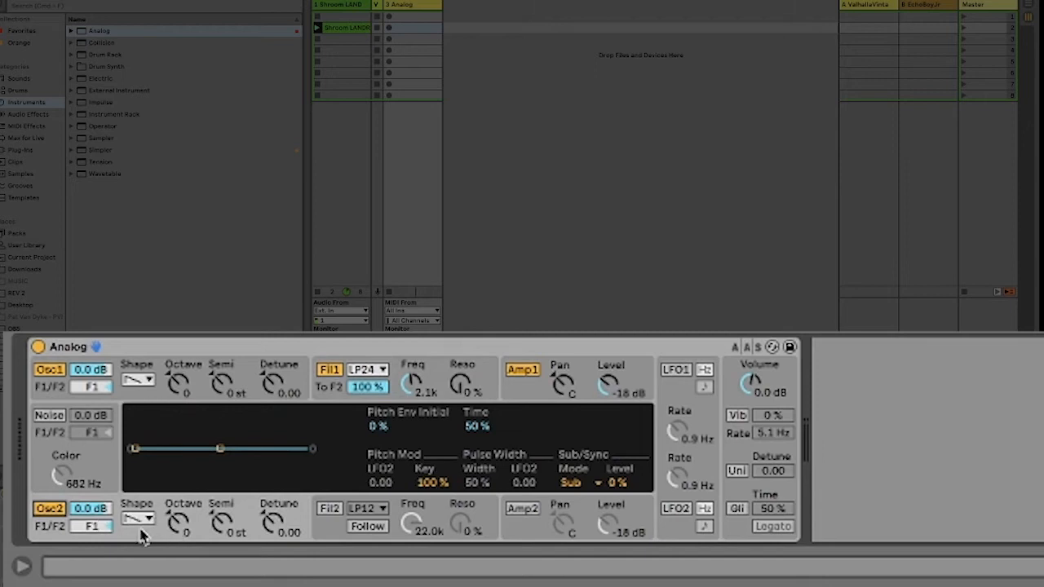
{"action": "left_click", "coordinate": [177, 529]}
{"action": "left_click_drag", "start_coordinate": [226, 528], "coordinate": [226, 512]}
Step: Open Filter 1's cutoff to 22 kHz and try Oscillator 2 at 5 semitones, returning it to 7
{"action": "left_click_drag", "start_coordinate": [412, 391], "coordinate": [412, 359]}
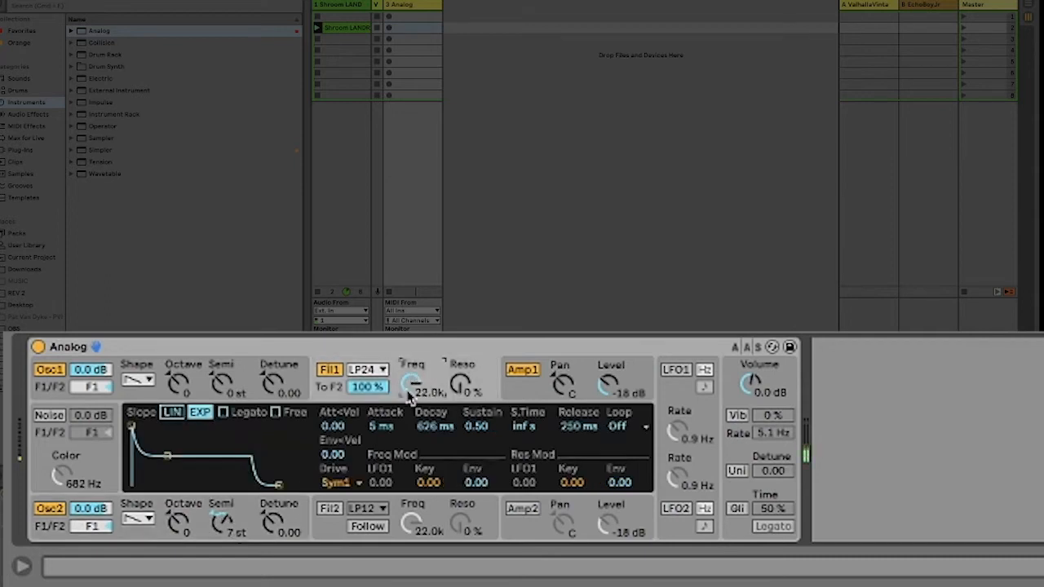
{"action": "left_click_drag", "start_coordinate": [221, 522], "coordinate": [222, 534]}
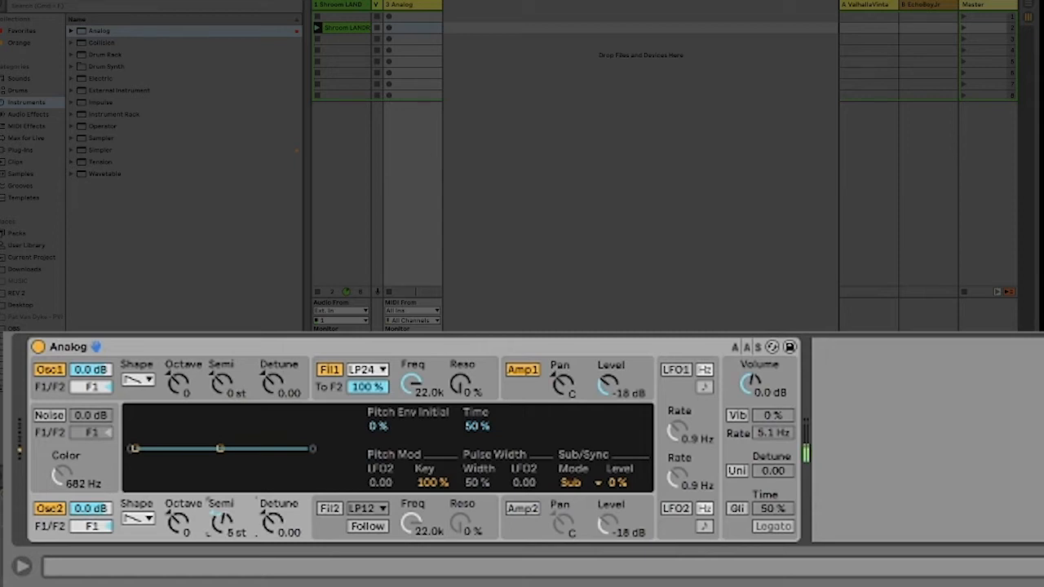
{"action": "left_click_drag", "start_coordinate": [222, 534], "coordinate": [226, 535]}
Step: Lower Filter 1's cutoff to 925 Hz and hide the browser
{"action": "left_click_drag", "start_coordinate": [430, 408], "coordinate": [430, 447]}
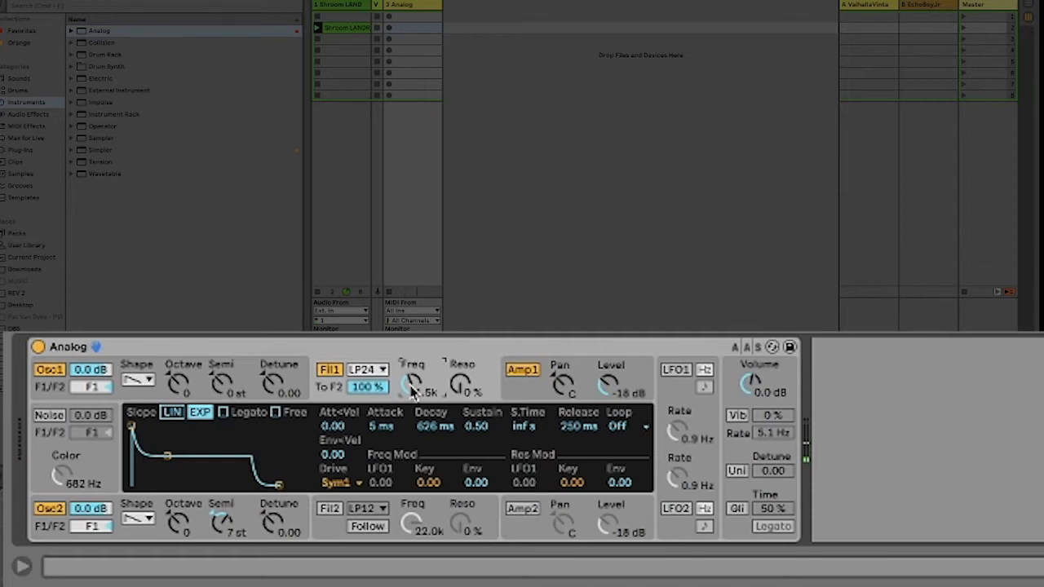
{"action": "key", "text": "ctrl+alt+b"}
{"action": "left_click_drag", "start_coordinate": [411, 380], "coordinate": [405, 397]}
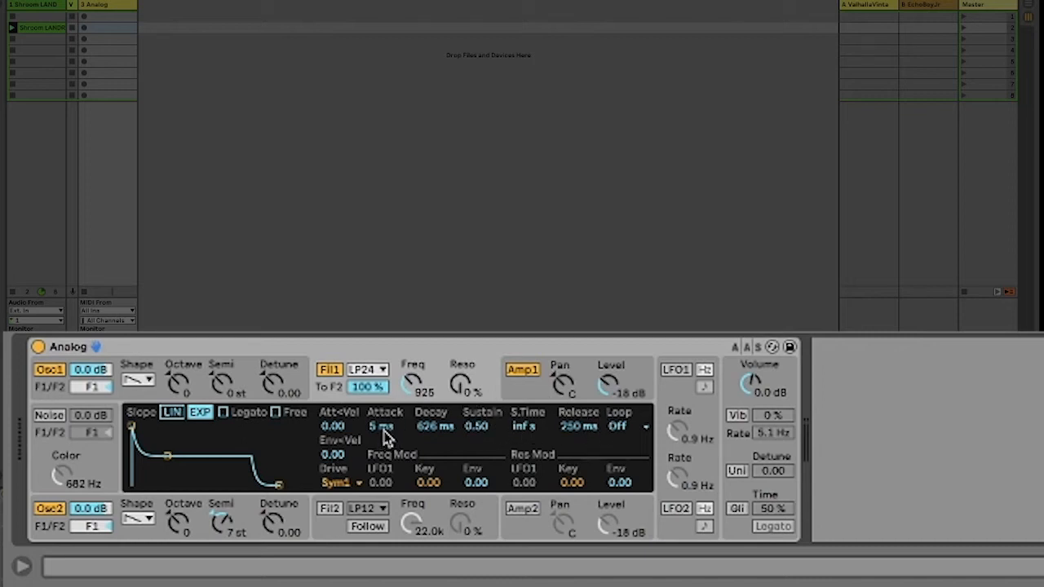
Step: Shape Filter 1's envelope to a 227 ms decay and 0.00 sustain, and try different envelope amounts on the cutoff
{"action": "left_click_drag", "start_coordinate": [383, 432], "coordinate": [475, 423]}
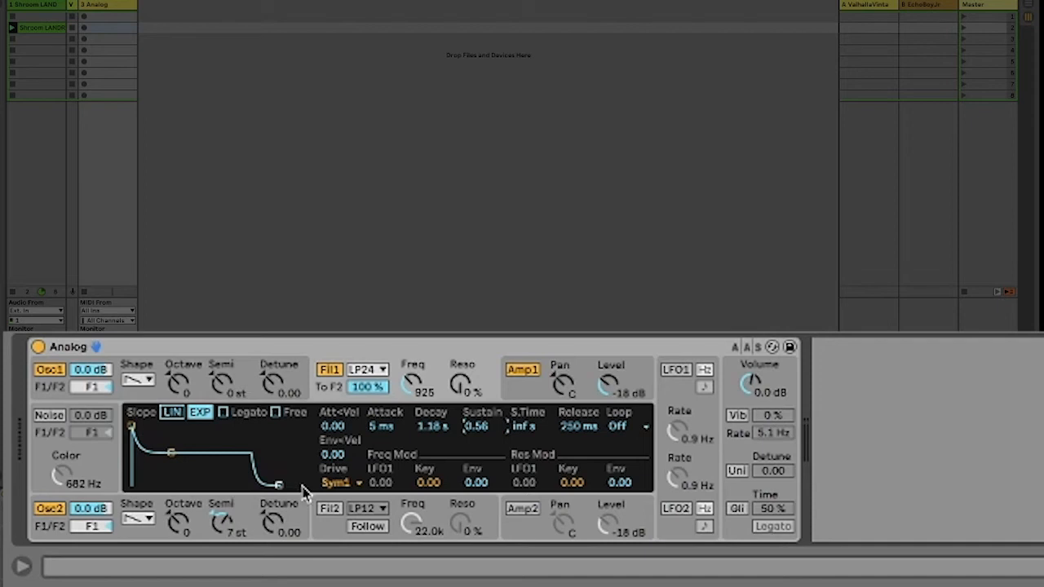
{"action": "left_click_drag", "start_coordinate": [171, 453], "coordinate": [159, 486]}
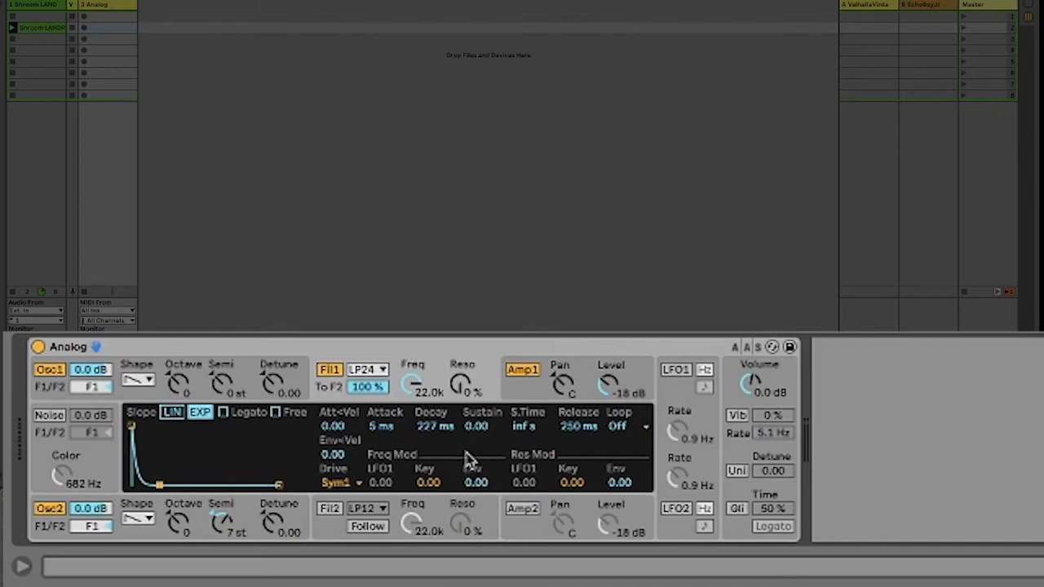
{"action": "left_click", "coordinate": [475, 482]}
{"action": "left_click_drag", "start_coordinate": [476, 483], "coordinate": [476, 477]}
{"action": "left_click_drag", "start_coordinate": [476, 482], "coordinate": [475, 498]}
Step: Set Filter 1 to an 834 Hz cutoff with a 20 ms envelope attack and a 16.00 envelope amount
{"action": "left_click_drag", "start_coordinate": [414, 382], "coordinate": [414, 461]}
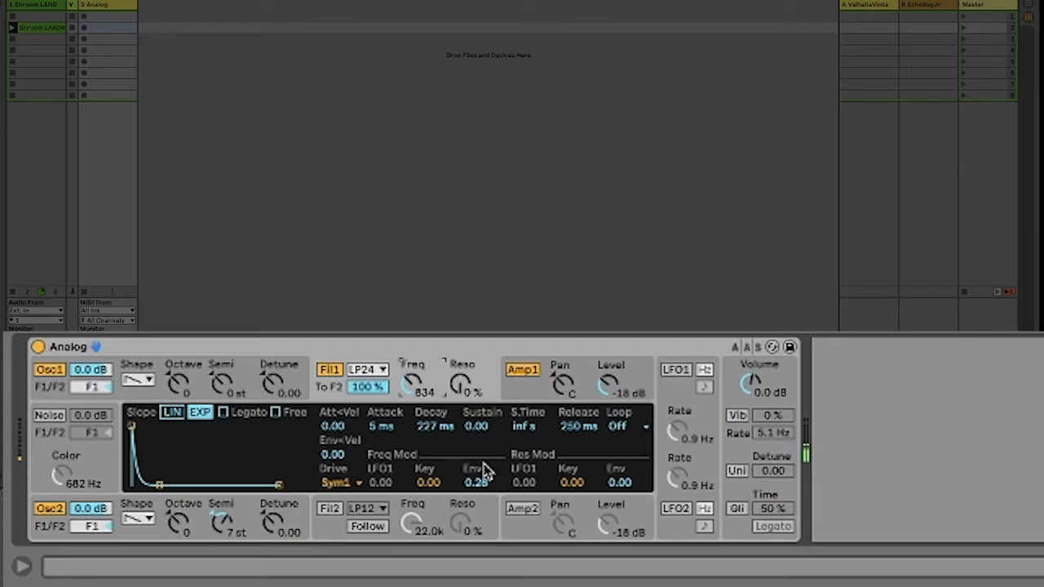
{"action": "left_click_drag", "start_coordinate": [475, 482], "coordinate": [476, 453]}
{"action": "left_click_drag", "start_coordinate": [384, 426], "coordinate": [384, 403]}
{"action": "mouse_move", "coordinate": [476, 482]}
{"action": "left_mouse_down"}
{"action": "mouse_move", "coordinate": [476, 458]}
{"action": "mouse_move", "coordinate": [475, 514]}
{"action": "mouse_move", "coordinate": [475, 465]}
{"action": "left_mouse_up"}
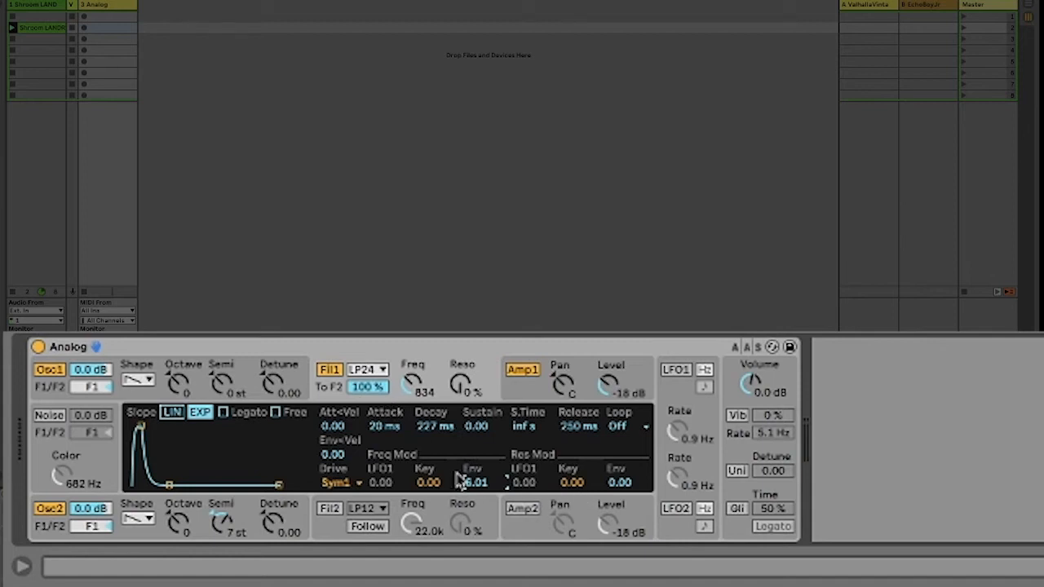
{"action": "left_click_drag", "start_coordinate": [475, 492], "coordinate": [476, 481]}
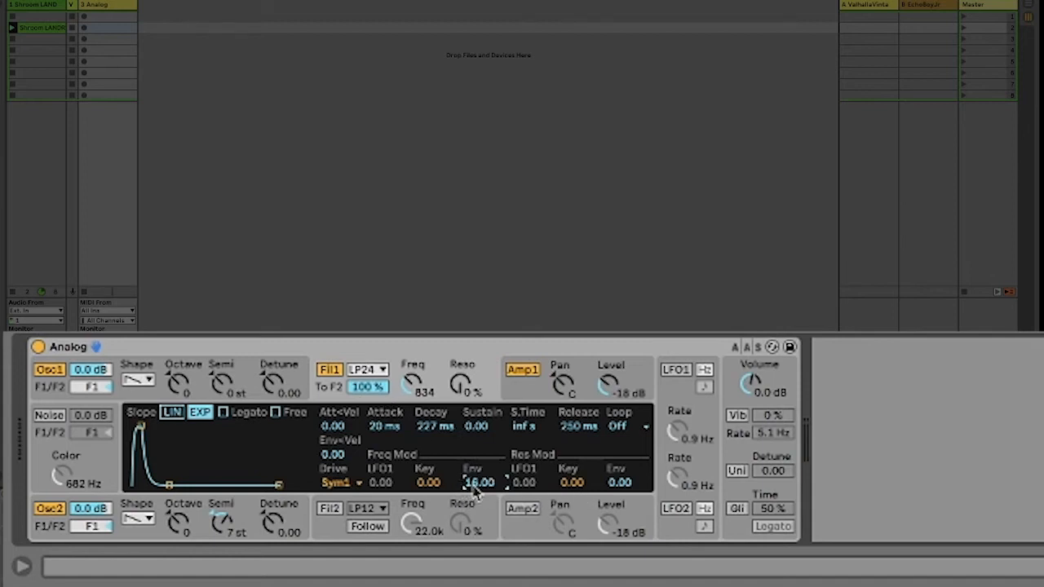
Step: Set Filter 1 to a 139 Hz cutoff with a 6.50 envelope amount and 33% resonance
{"action": "left_click_drag", "start_coordinate": [412, 383], "coordinate": [411, 417]}
{"action": "mouse_move", "coordinate": [487, 487]}
{"action": "left_mouse_down"}
{"action": "mouse_move", "coordinate": [487, 503]}
{"action": "mouse_move", "coordinate": [476, 481]}
{"action": "left_mouse_up"}
{"action": "left_click_drag", "start_coordinate": [413, 384], "coordinate": [413, 391]}
{"action": "left_click_drag", "start_coordinate": [461, 385], "coordinate": [461, 378]}
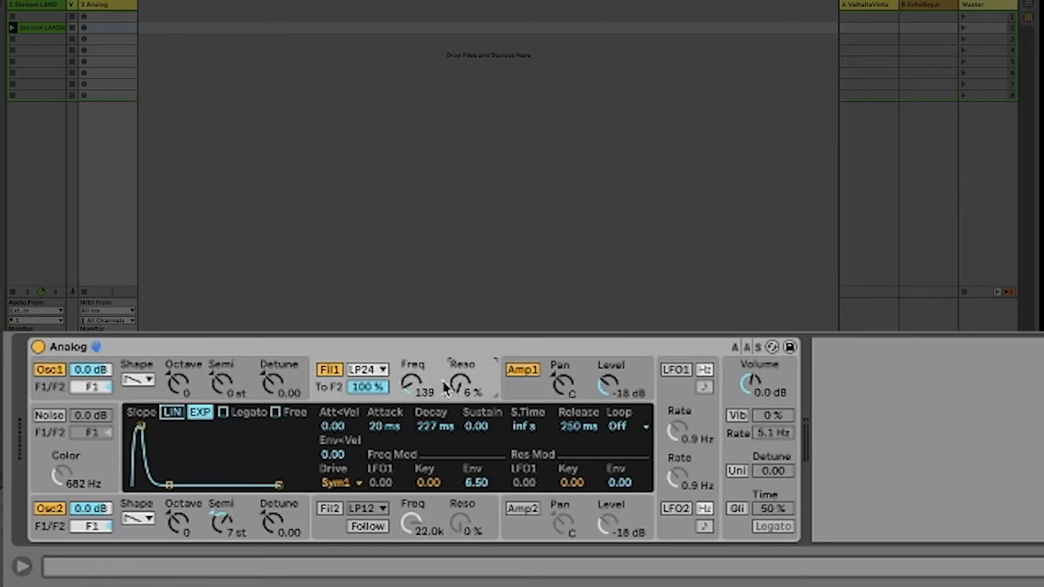
{"action": "left_click_drag", "start_coordinate": [460, 384], "coordinate": [460, 364]}
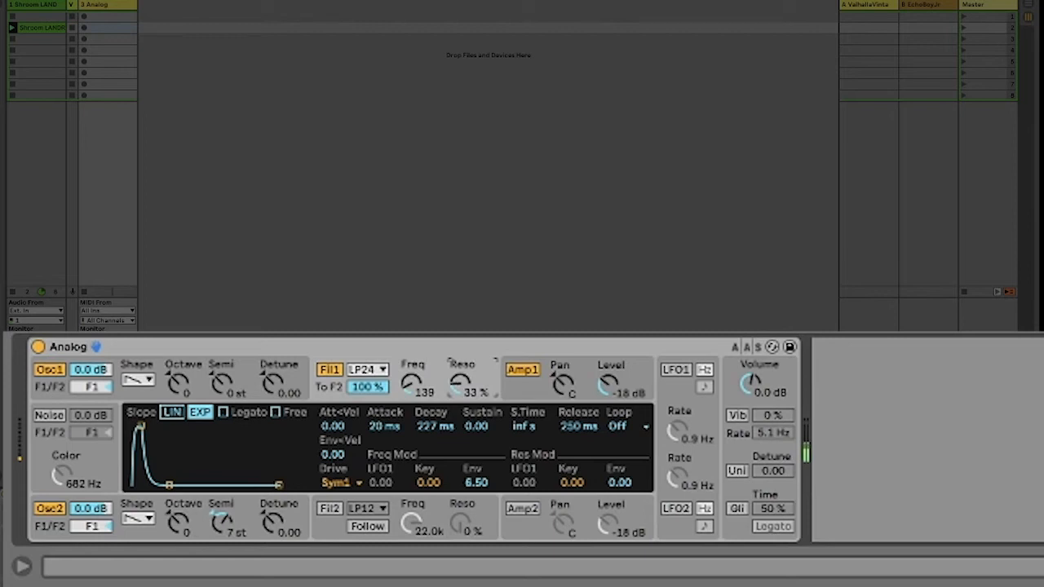
Step: Reduce Filter 1's envelope frequency modulation to 5.55 and set its cutoff to 190 Hz
{"action": "mouse_move", "coordinate": [476, 482]}
{"action": "left_mouse_down"}
{"action": "mouse_move", "coordinate": [476, 502]}
{"action": "mouse_move", "coordinate": [475, 487]}
{"action": "left_mouse_up"}
{"action": "left_click_drag", "start_coordinate": [475, 487], "coordinate": [476, 496]}
{"action": "left_click_drag", "start_coordinate": [476, 496], "coordinate": [477, 488]}
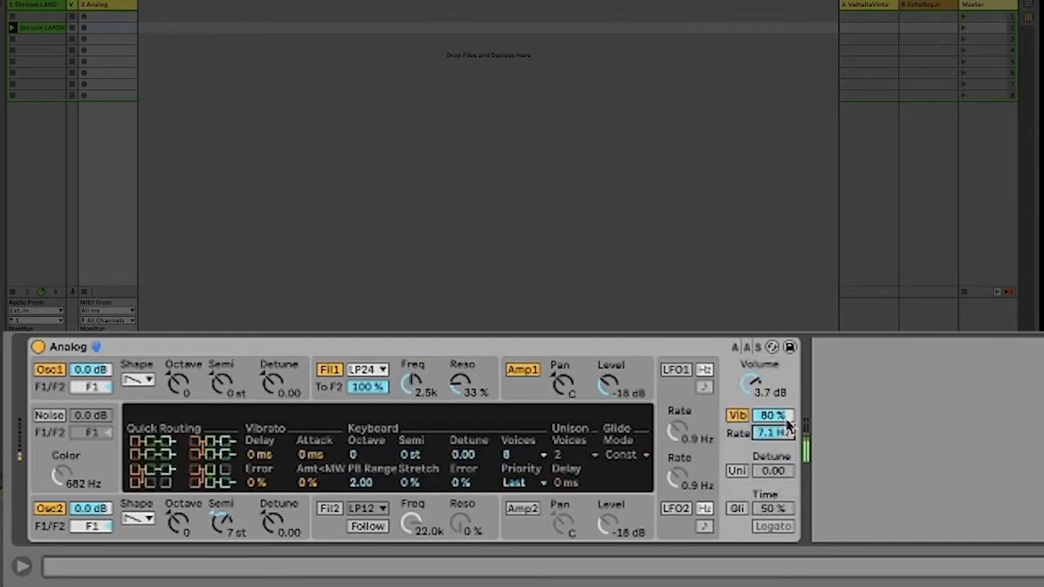
{"action": "left_click_drag", "start_coordinate": [415, 385], "coordinate": [454, 414]}
{"action": "left_click_drag", "start_coordinate": [411, 382], "coordinate": [411, 390]}
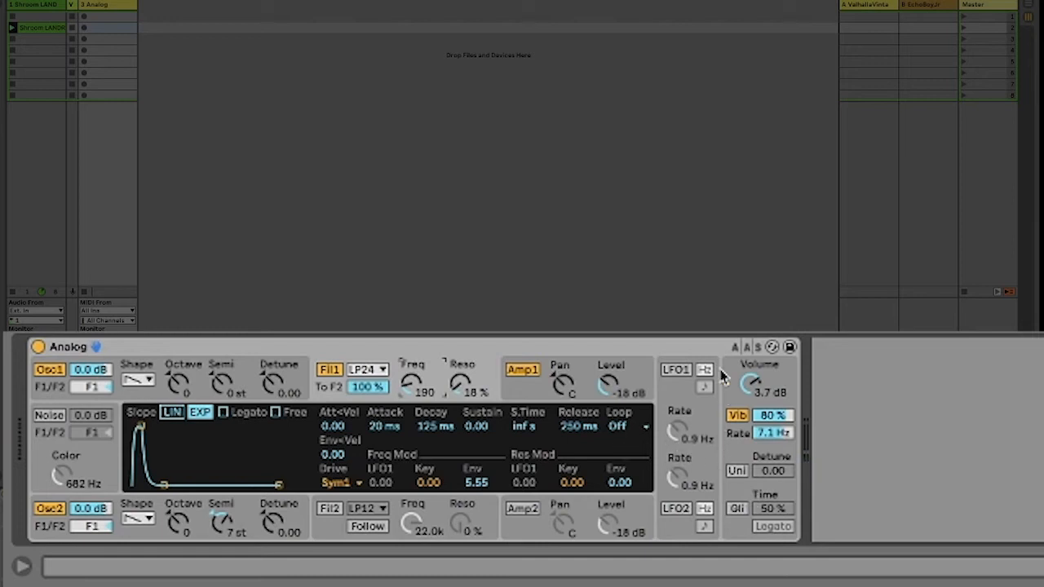
Step: Set the synth's keyboard voices to Mono
{"action": "left_click", "coordinate": [742, 467]}
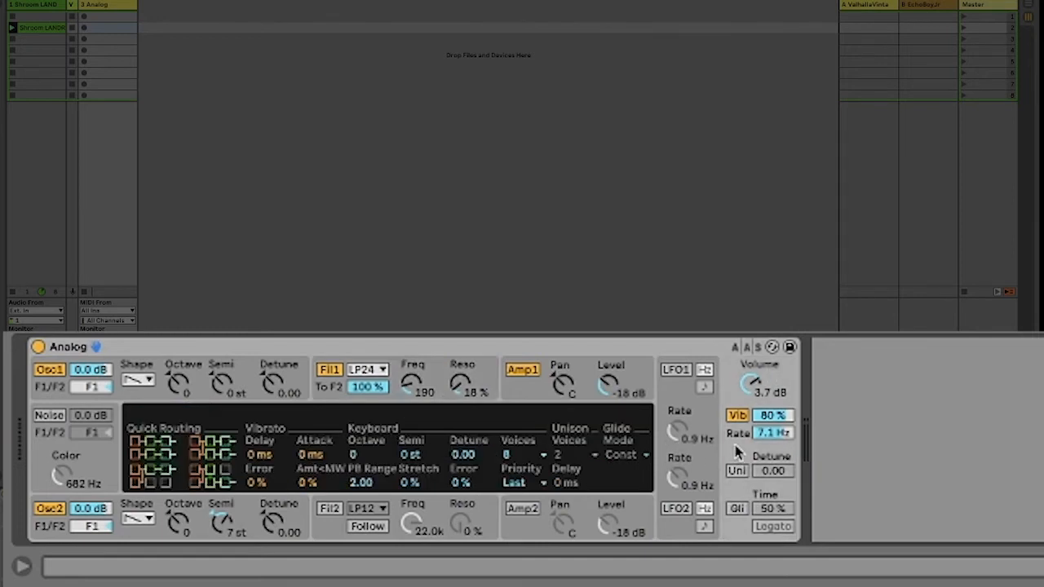
{"action": "left_click", "coordinate": [542, 457]}
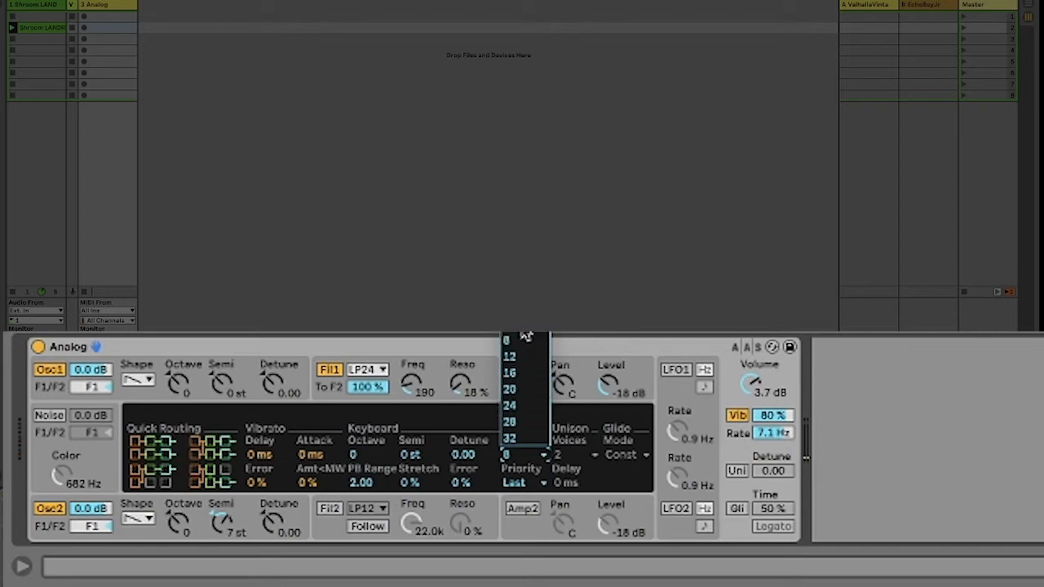
{"action": "left_click", "coordinate": [504, 454]}
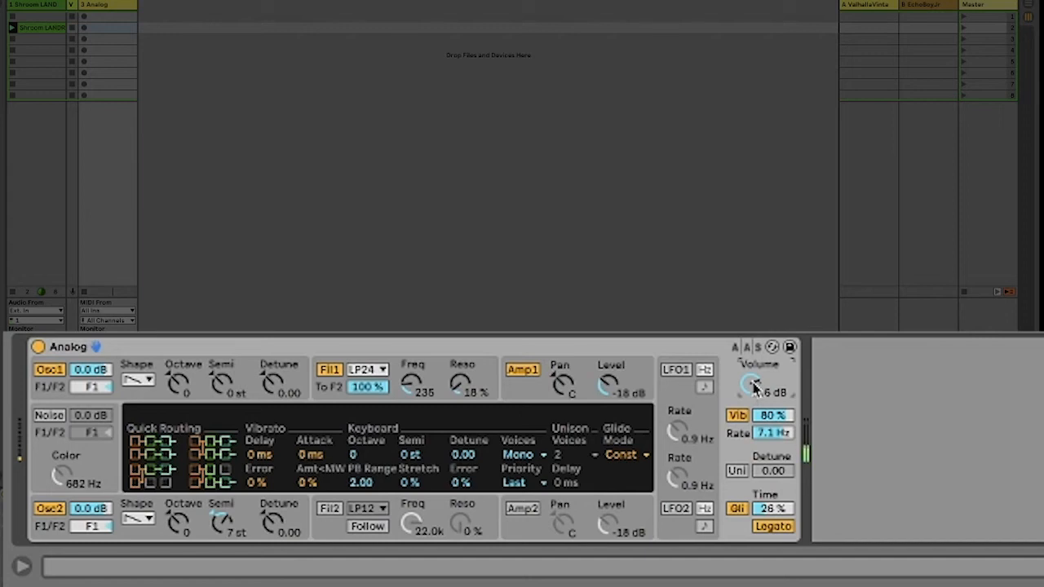
Step: Lengthen Amp 1's envelope release and set Filter 1's envelope release to 410 ms
{"action": "left_click", "coordinate": [524, 398]}
{"action": "mouse_move", "coordinate": [596, 432]}
{"action": "left_mouse_down"}
{"action": "mouse_move", "coordinate": [593, 418]}
{"action": "mouse_move", "coordinate": [590, 434]}
{"action": "mouse_move", "coordinate": [578, 426]}
{"action": "left_mouse_up"}
{"action": "left_click", "coordinate": [489, 393]}
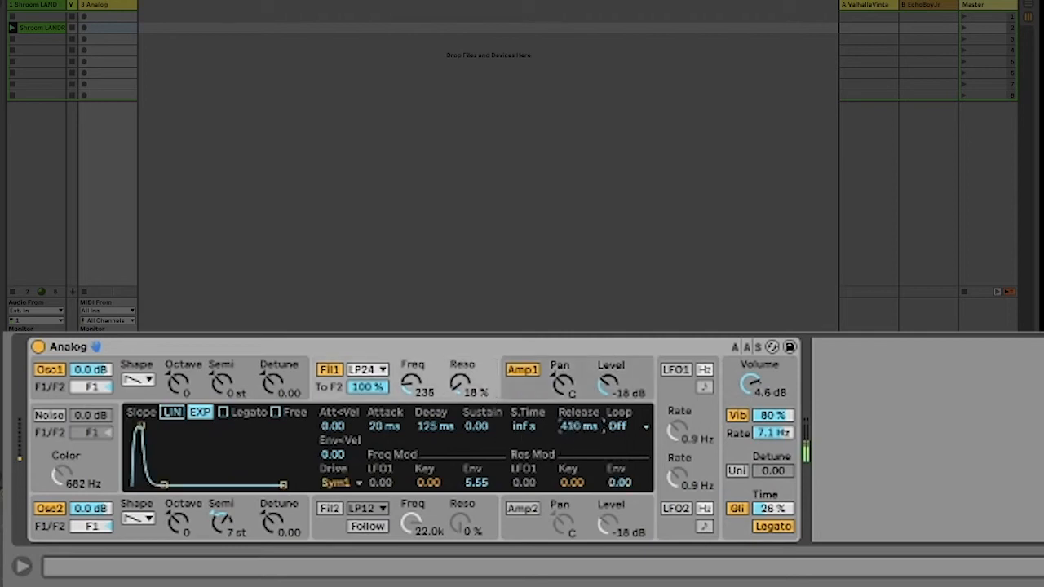
Step: Raise Filter 1's cutoff to 340 Hz and set Amp 1's envelope release to 1.61 s
{"action": "left_click_drag", "start_coordinate": [412, 393], "coordinate": [412, 386]}
{"action": "left_click", "coordinate": [540, 397]}
{"action": "left_click_drag", "start_coordinate": [590, 430], "coordinate": [590, 423]}
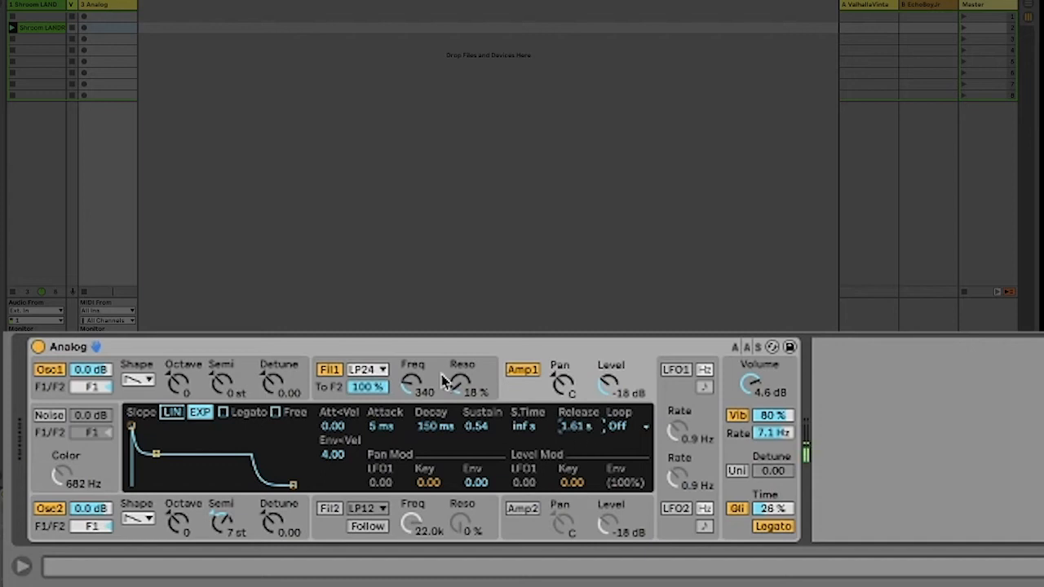
Step: Raise Oscillator 1's sub level to 100% and try its Sub/Sync mode on Sync
{"action": "left_click", "coordinate": [308, 385]}
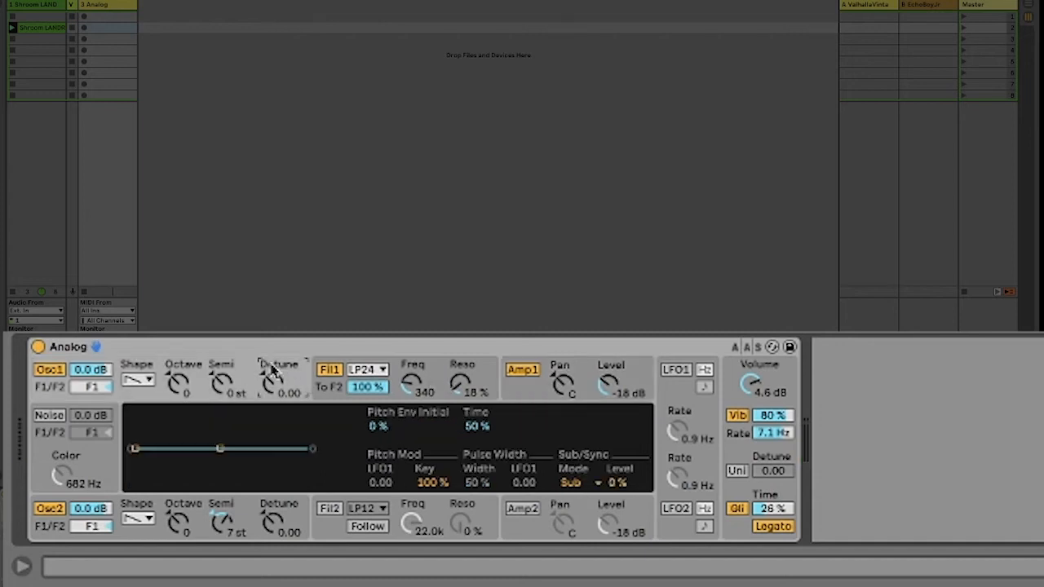
{"action": "mouse_move", "coordinate": [618, 482]}
{"action": "left_mouse_down"}
{"action": "mouse_move", "coordinate": [617, 415]}
{"action": "mouse_move", "coordinate": [617, 477]}
{"action": "left_mouse_up"}
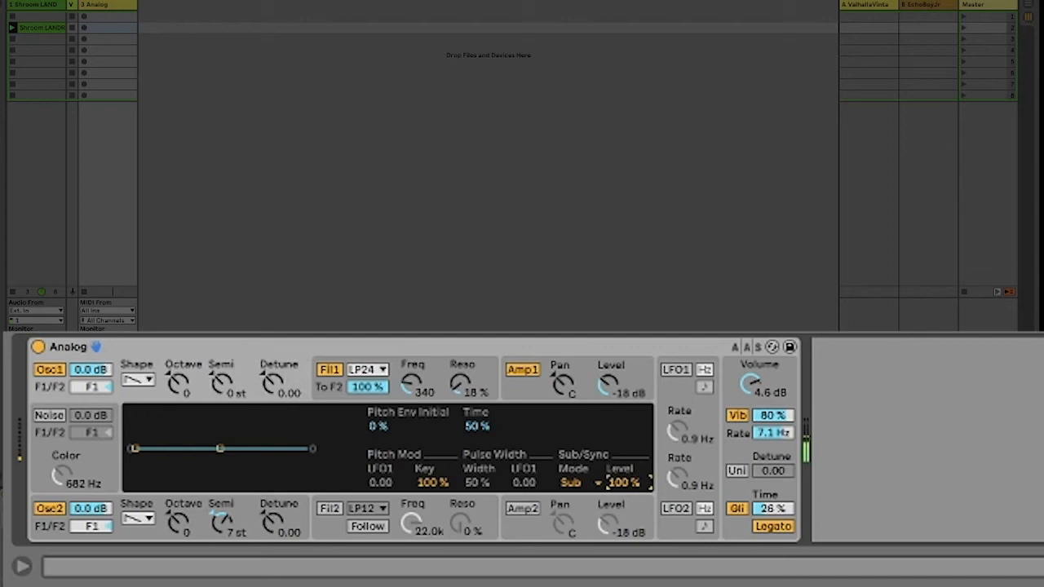
{"action": "left_click", "coordinate": [585, 483]}
{"action": "left_click", "coordinate": [586, 503]}
{"action": "left_click", "coordinate": [626, 487]}
Step: Set Filter 1's cutoff to 211 Hz and reduce its envelope frequency modulation to 4.32
{"action": "left_click_drag", "start_coordinate": [422, 394], "coordinate": [422, 376]}
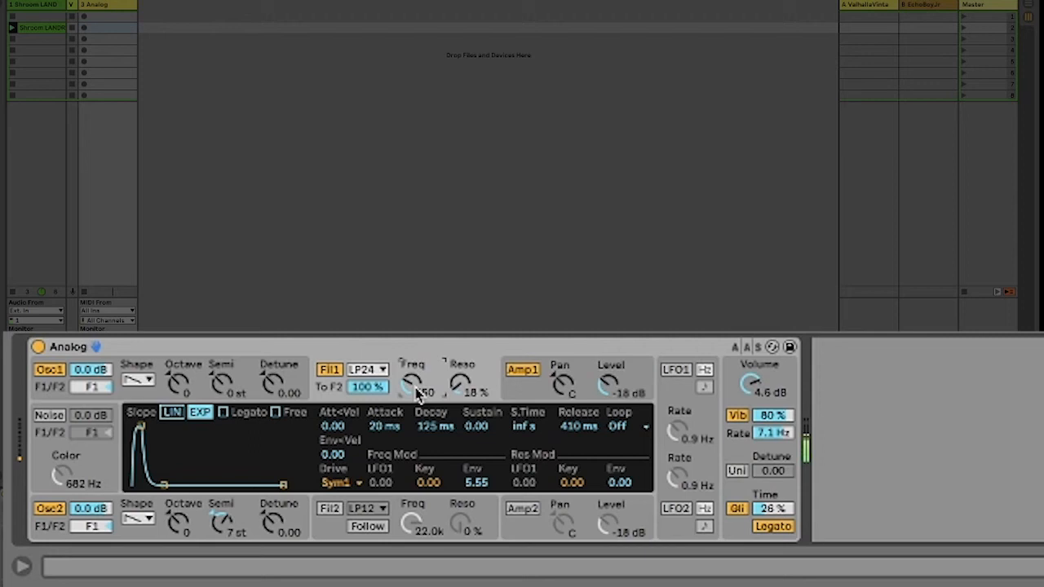
{"action": "left_click_drag", "start_coordinate": [415, 388], "coordinate": [415, 396]}
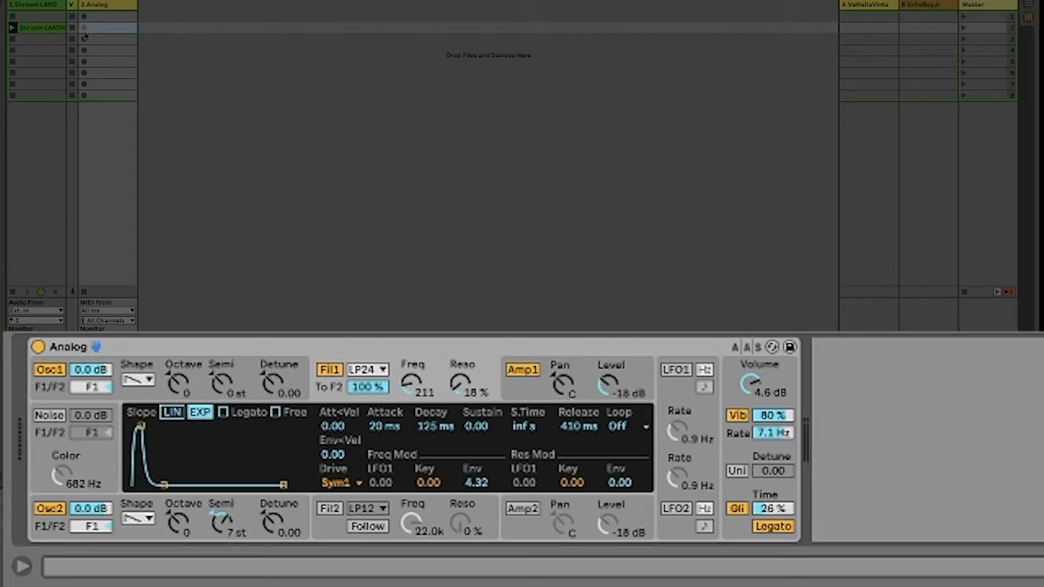
Step: Record a MIDI clip in the Analog track's second slot and open it in an enlarged, folded note editor
{"action": "left_click", "coordinate": [83, 28]}
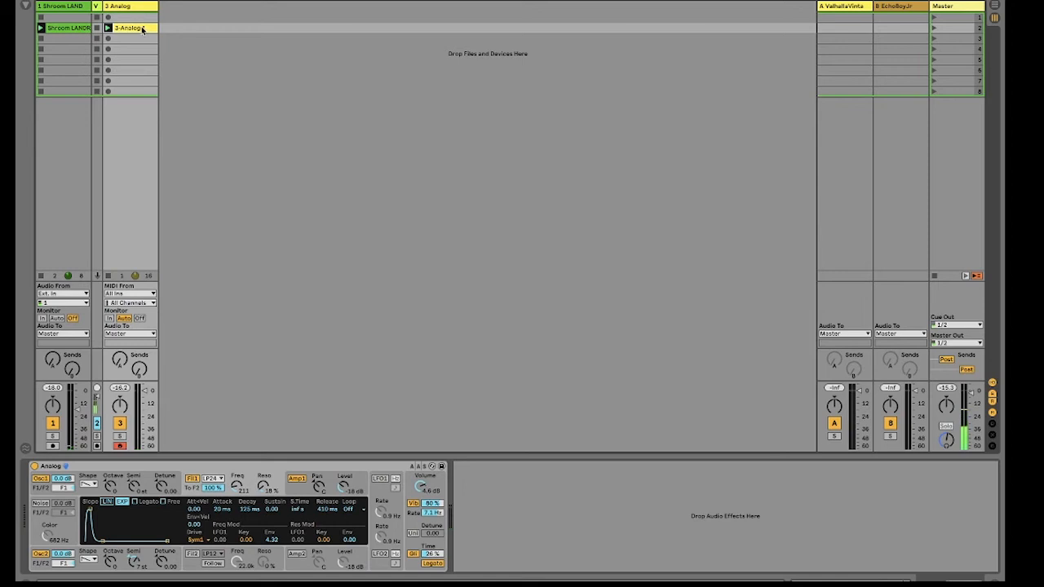
{"action": "left_click", "coordinate": [117, 30]}
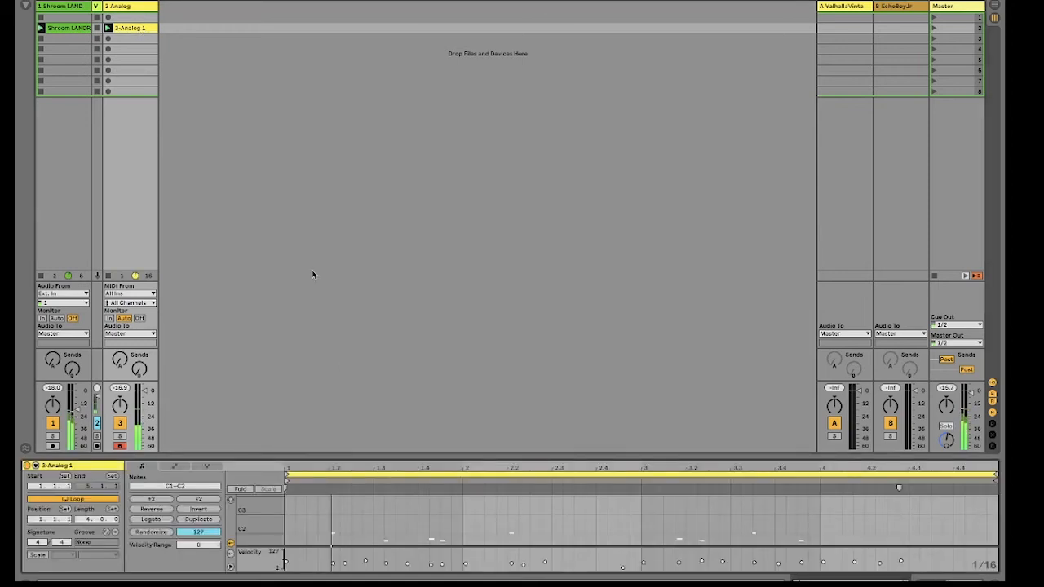
{"action": "left_click_drag", "start_coordinate": [356, 455], "coordinate": [340, 323]}
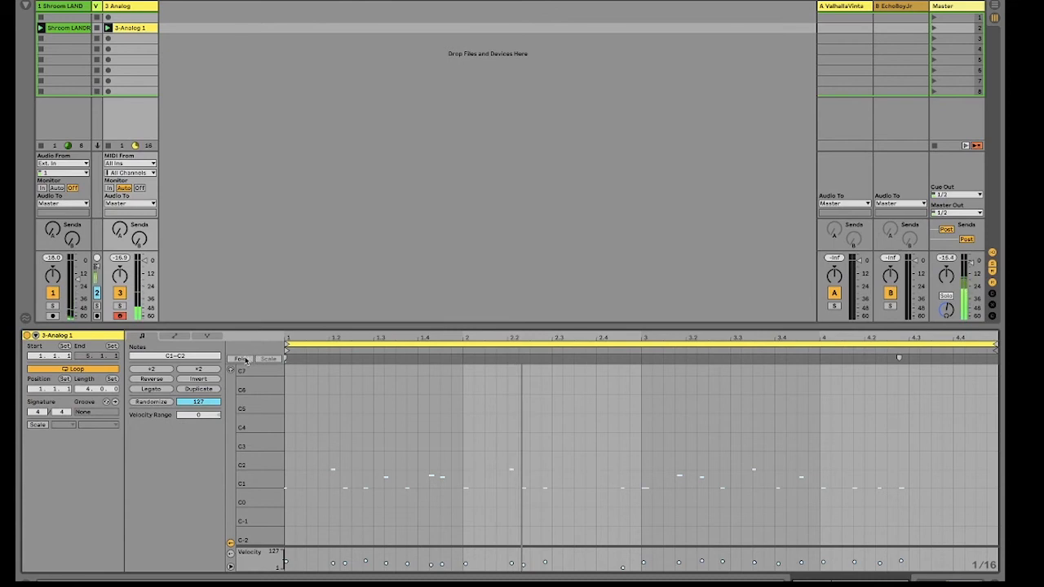
{"action": "left_click", "coordinate": [242, 359]}
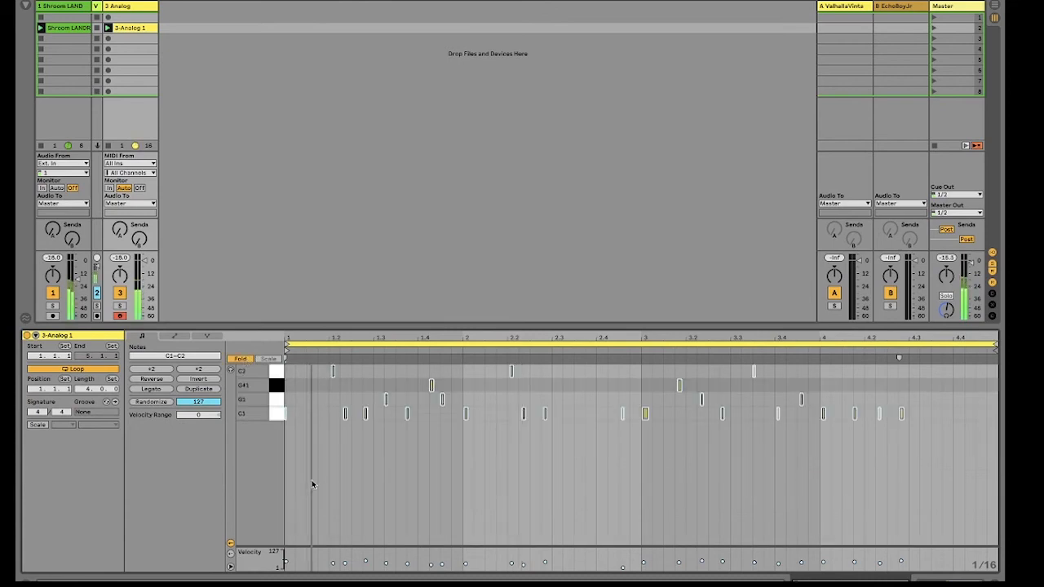
{"action": "left_click_drag", "start_coordinate": [295, 334], "coordinate": [295, 338]}
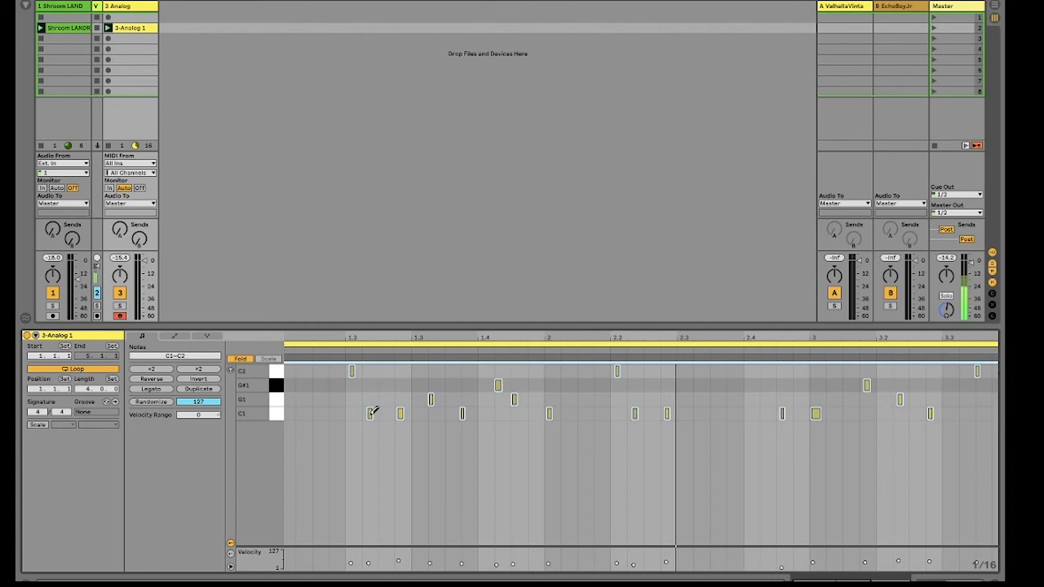
Step: Add the favourite Saturator after Analog, setting its drive to 2.29 dB and its color frequency to 868 Hz
{"action": "mouse_move", "coordinate": [370, 414]}
{"action": "left_click", "coordinate": [25, 6]}
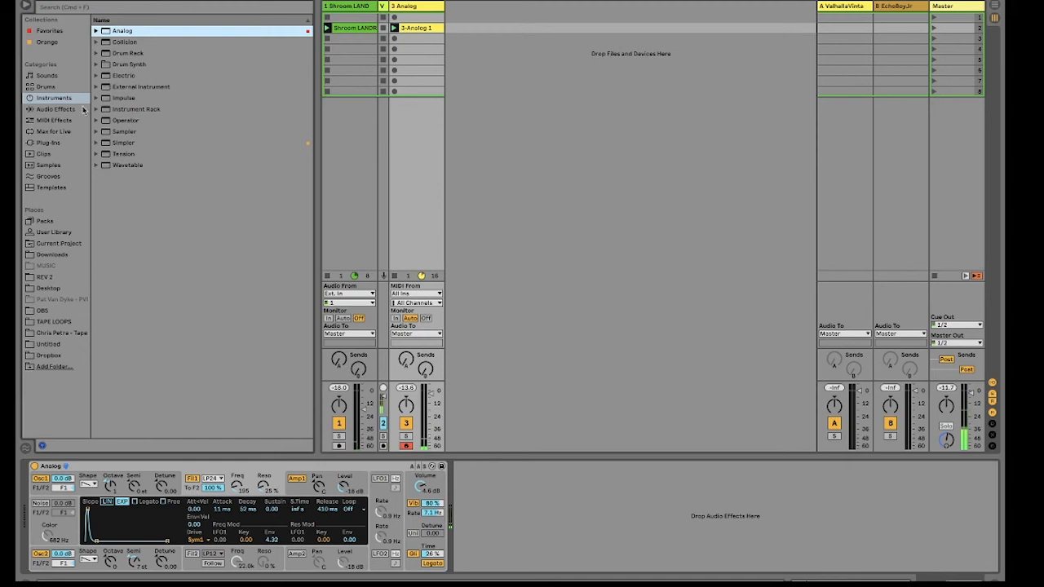
{"action": "left_click", "coordinate": [51, 31]}
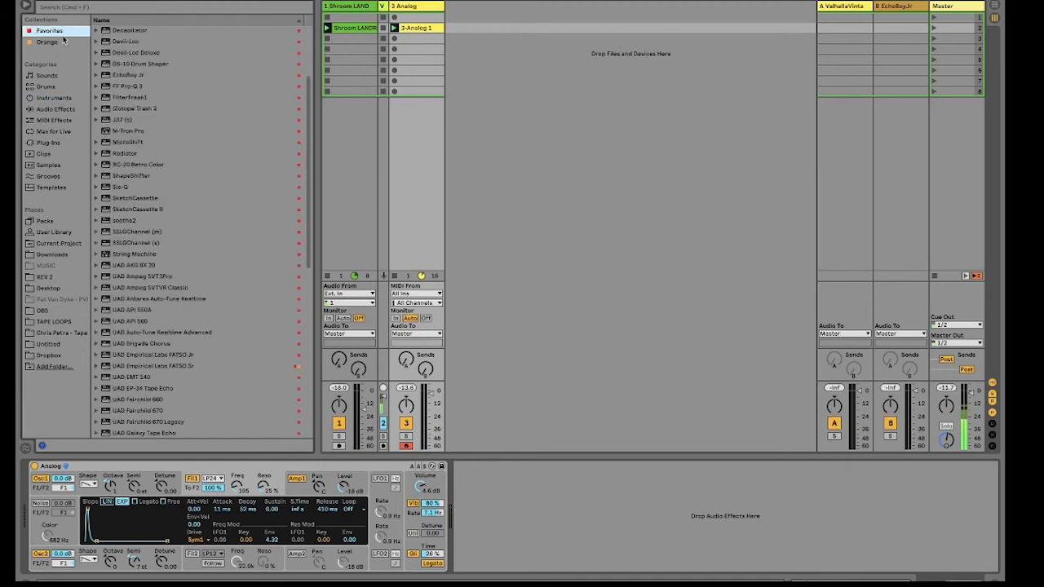
{"action": "scroll", "coordinate": [140, 131], "scroll_direction": "up", "scroll_amount": 3}
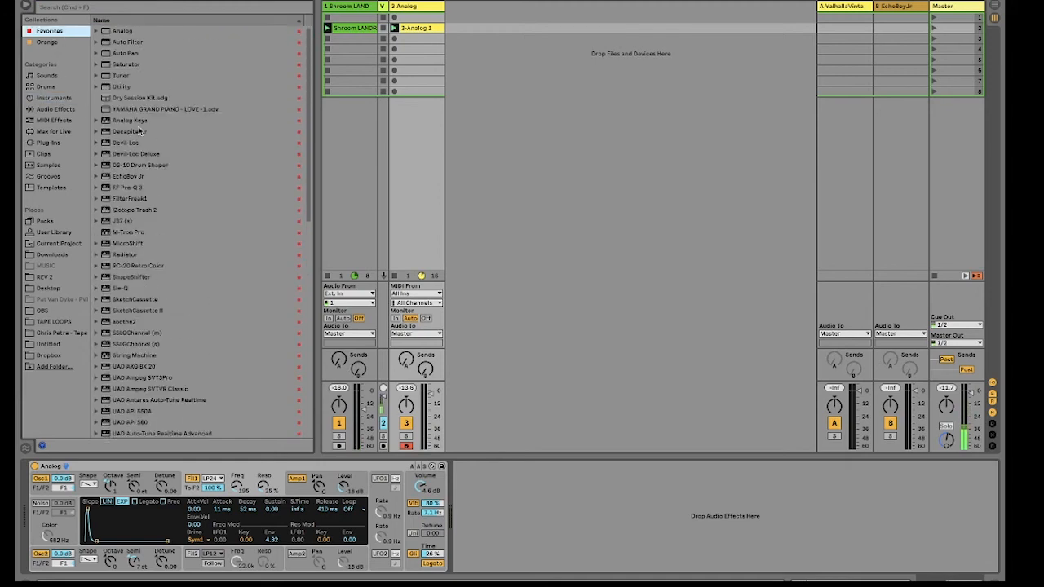
{"action": "double_click", "coordinate": [121, 66]}
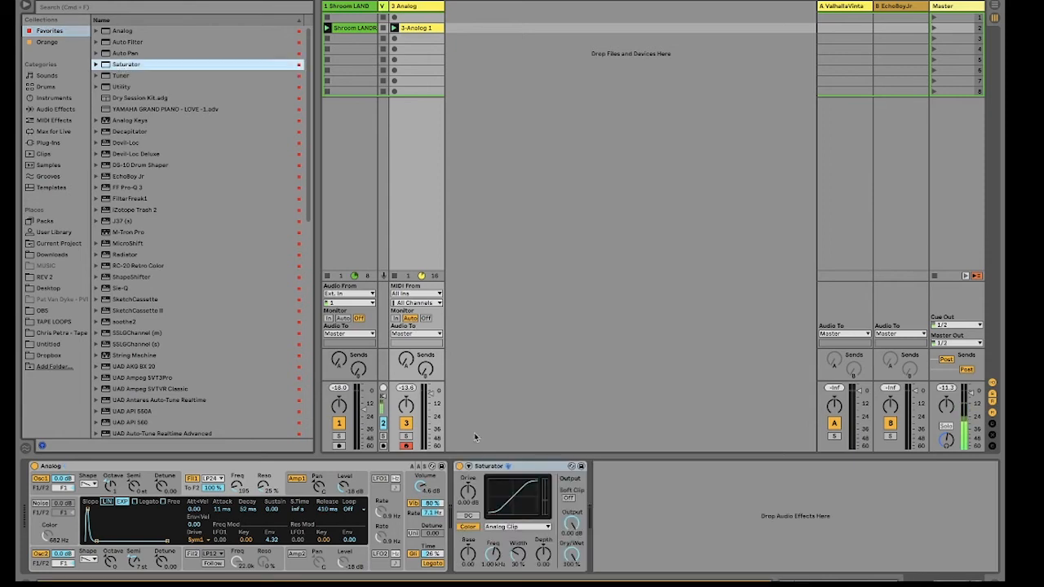
{"action": "left_click_drag", "start_coordinate": [469, 496], "coordinate": [492, 558]}
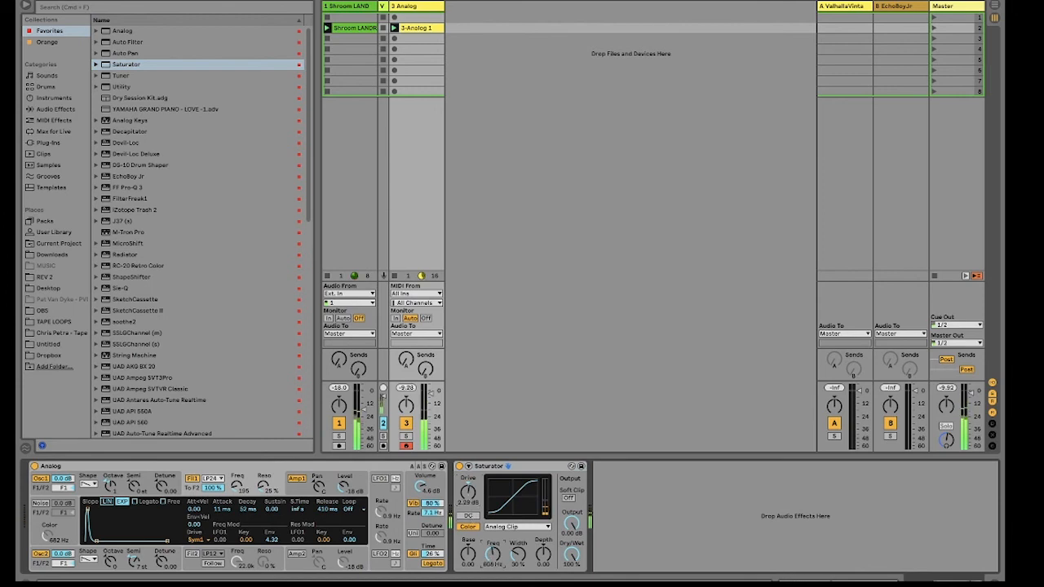
{"action": "left_click_drag", "start_coordinate": [468, 493], "coordinate": [468, 498]}
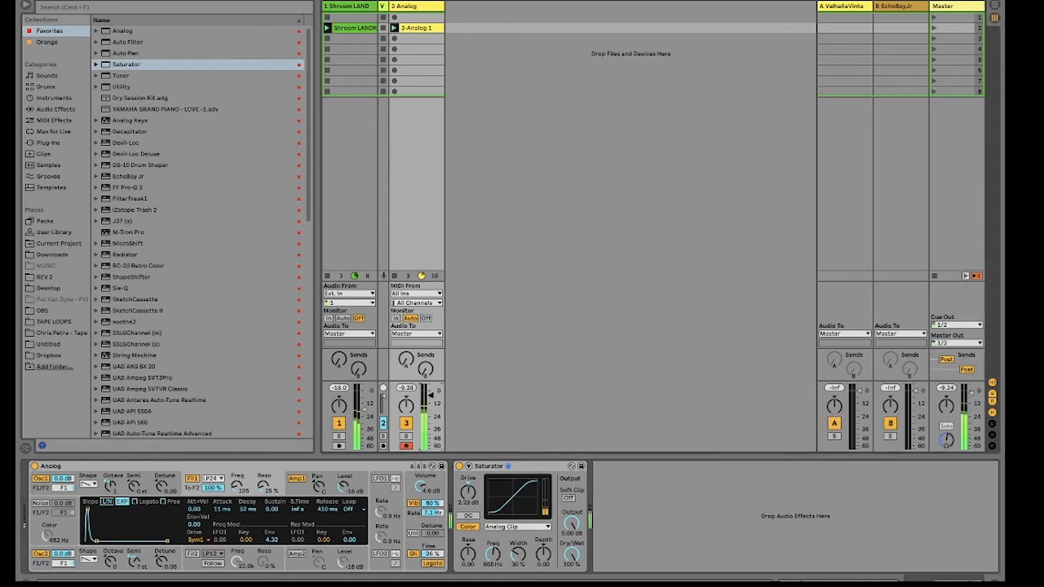
Step: Lengthen the C1 note at the start of bar 2 in the recorded Analog clip, then return to the track's devices
{"action": "double_click", "coordinate": [420, 28]}
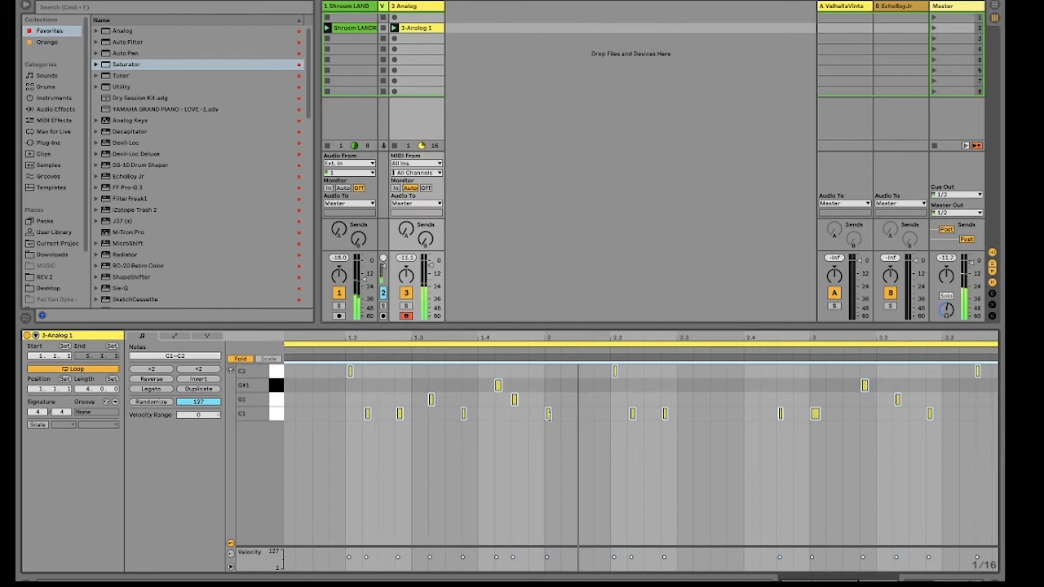
{"action": "left_click", "coordinate": [550, 414]}
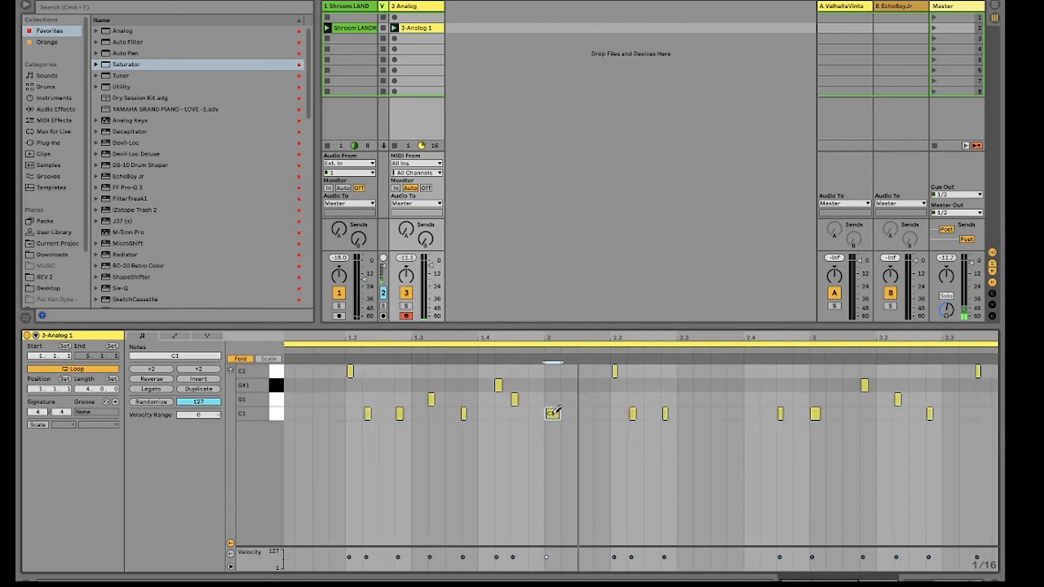
{"action": "key", "text": "shift+Tab"}
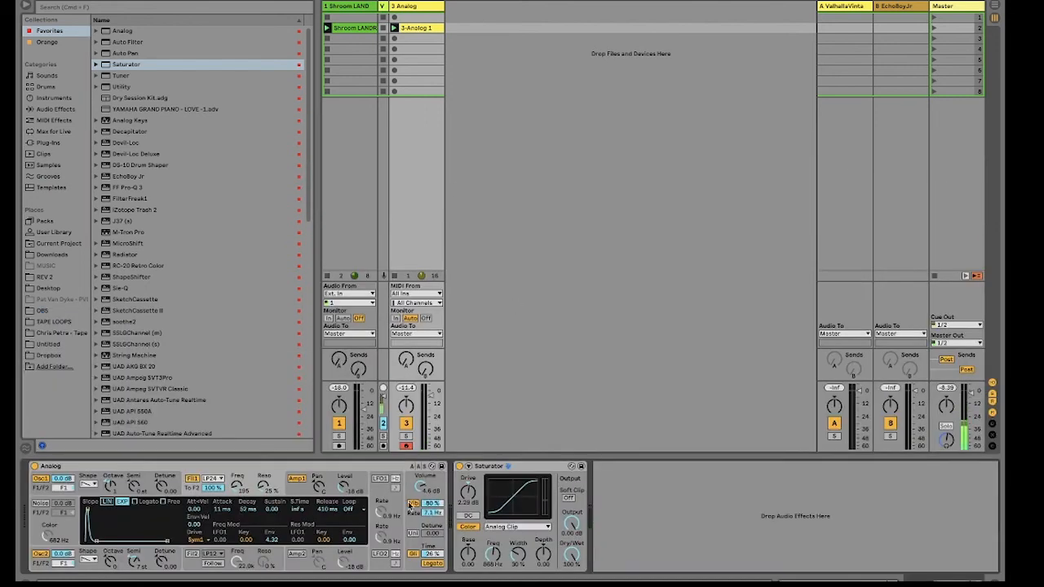
Step: Add an EQ Eight after the Saturator, boosting band 3 by 2.11 dB and band 1 by 0.87 dB at 66.7 Hz
{"action": "left_click", "coordinate": [54, 110]}
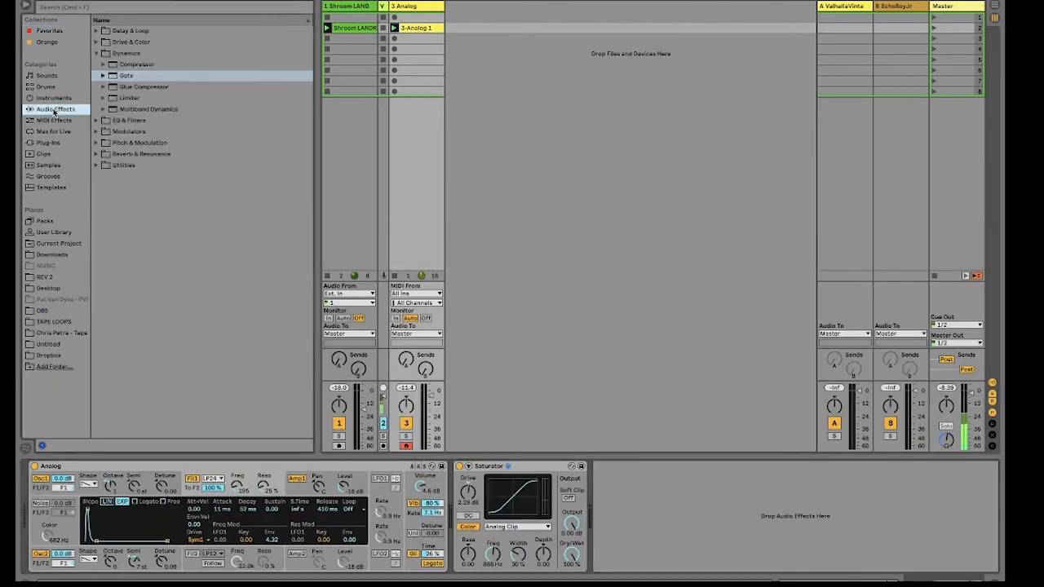
{"action": "left_click", "coordinate": [96, 53]}
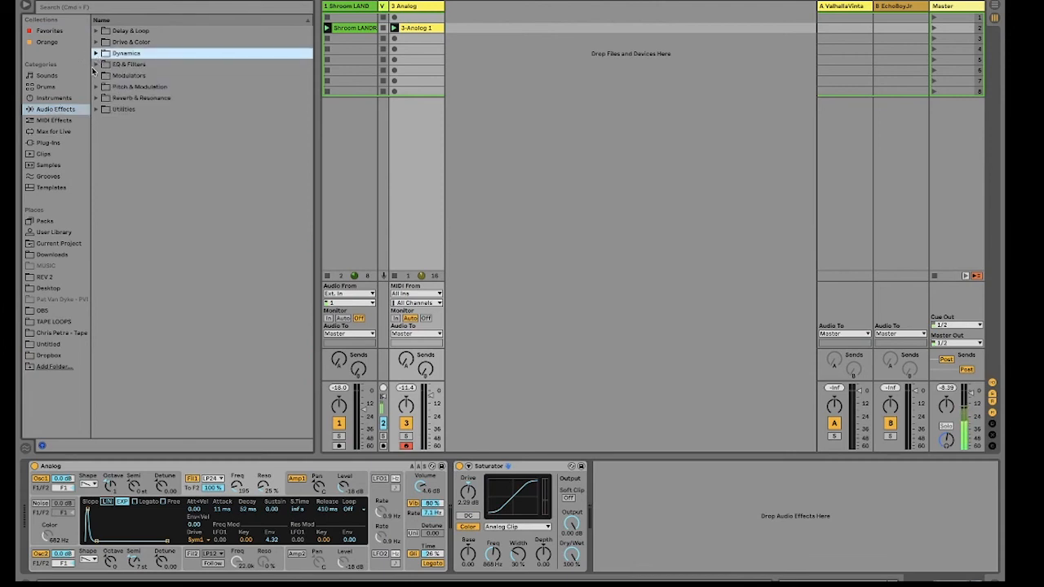
{"action": "left_click", "coordinate": [97, 67]}
{"action": "left_click", "coordinate": [97, 66]}
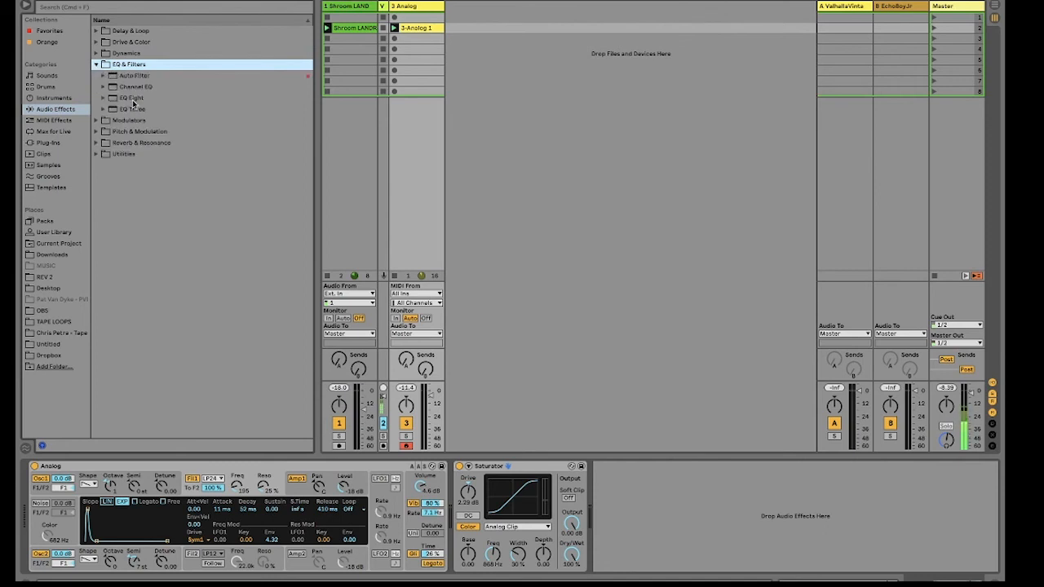
{"action": "double_click", "coordinate": [131, 99]}
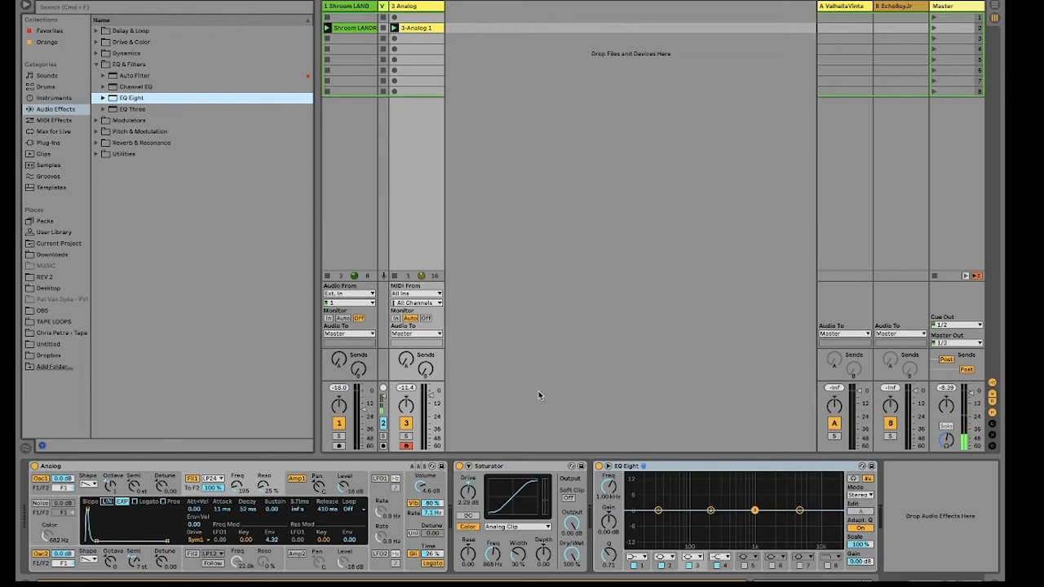
{"action": "mouse_move", "coordinate": [755, 511]}
{"action": "left_mouse_down"}
{"action": "mouse_move", "coordinate": [752, 494]}
{"action": "mouse_move", "coordinate": [755, 505]}
{"action": "left_mouse_up"}
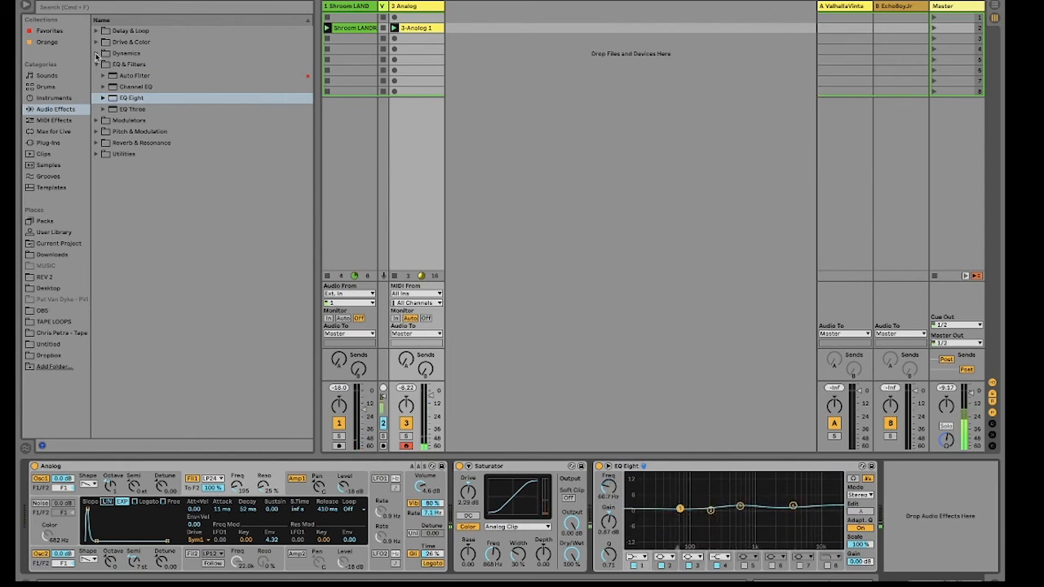
Step: Add a Compressor after EQ Eight with a -12 dB threshold, 2.80:1 ratio, 0.88 ms attack and 58.2 ms release, in its compact meter view
{"action": "left_click", "coordinate": [97, 53]}
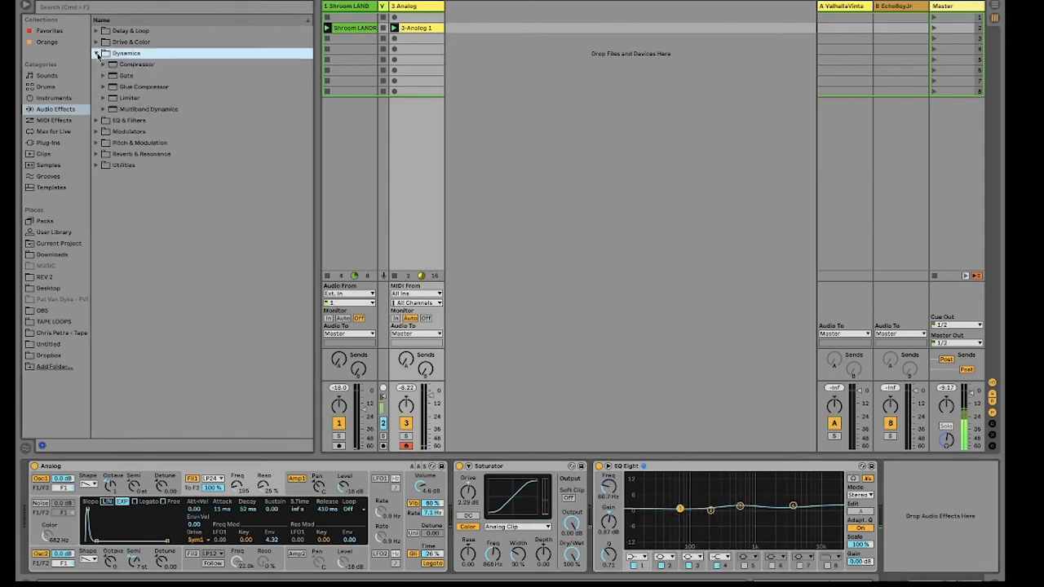
{"action": "double_click", "coordinate": [131, 65]}
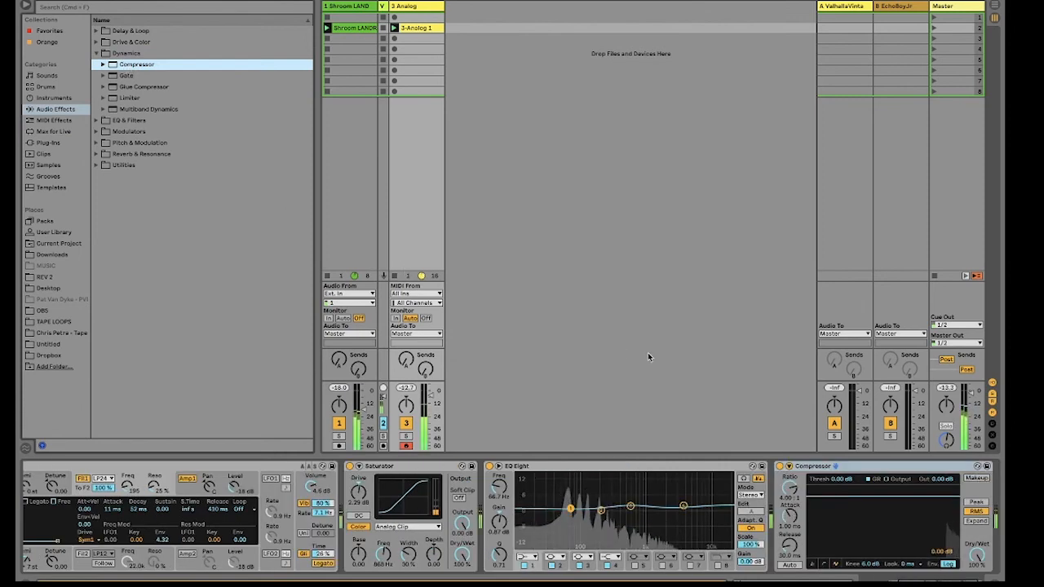
{"action": "left_click", "coordinate": [813, 565]}
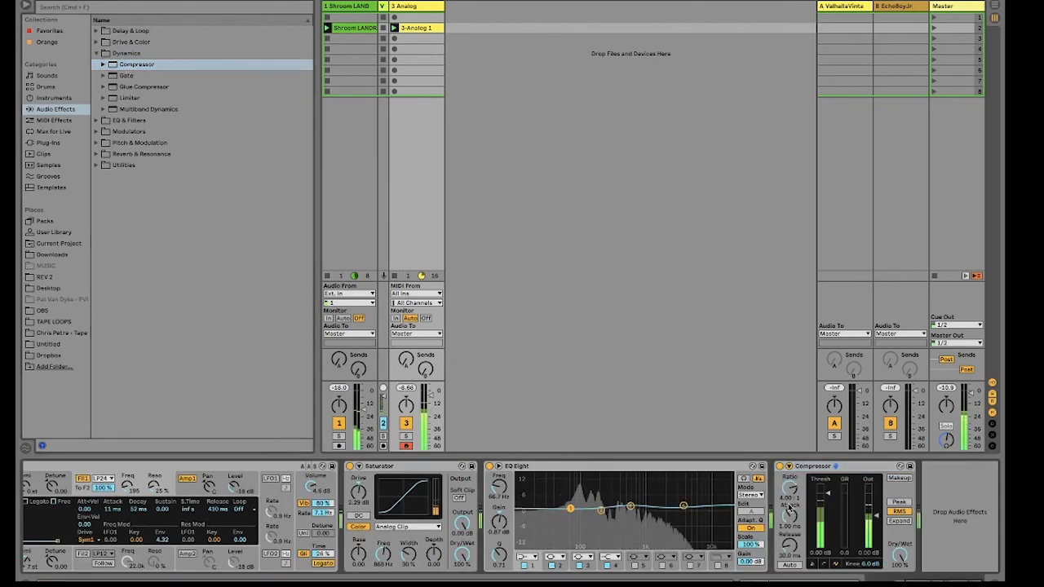
{"action": "left_click_drag", "start_coordinate": [828, 493], "coordinate": [790, 518]}
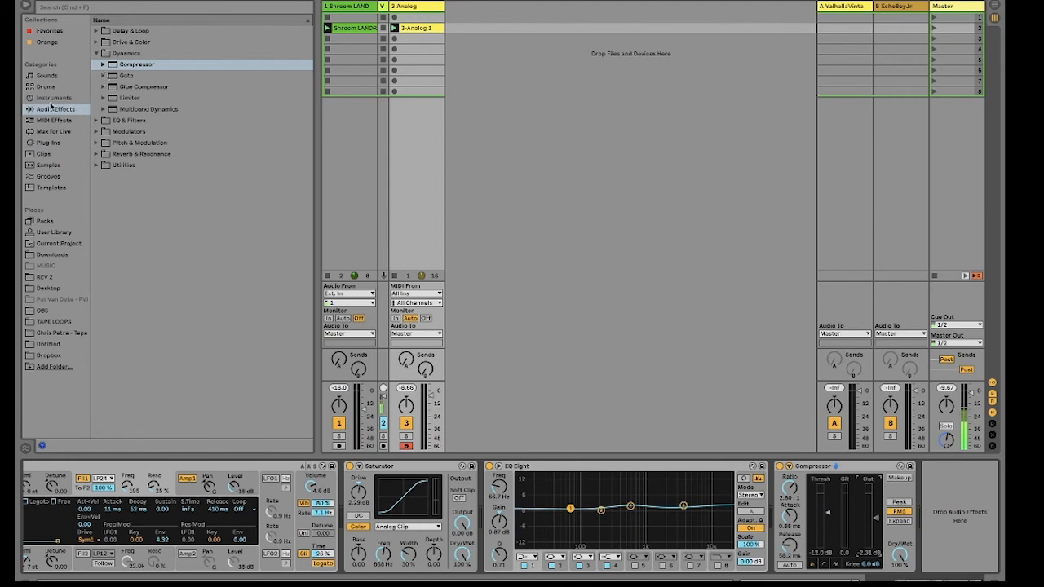
Step: Add the Amp effect after the Compressor and lower its dry/wet mix to about 20%
{"action": "left_click", "coordinate": [56, 111]}
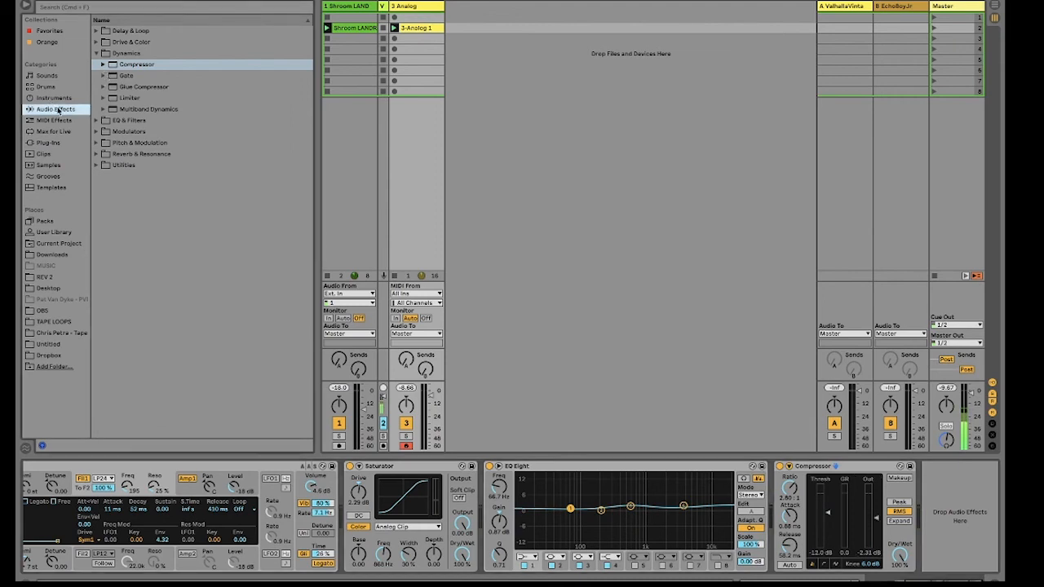
{"action": "left_click", "coordinate": [96, 53]}
{"action": "left_click", "coordinate": [97, 42]}
{"action": "double_click", "coordinate": [125, 55]}
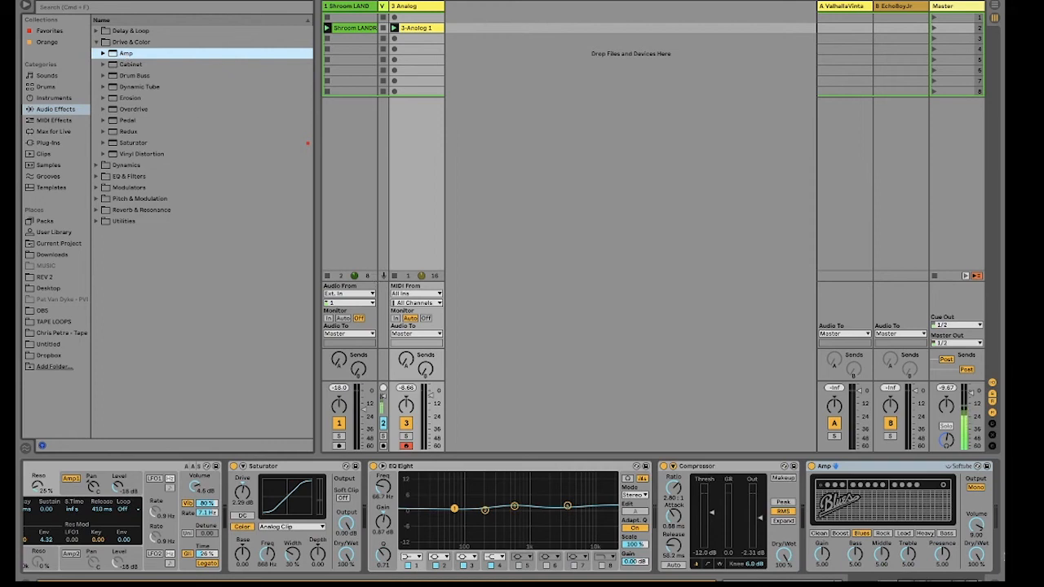
{"action": "left_click_drag", "start_coordinate": [976, 554], "coordinate": [976, 565]}
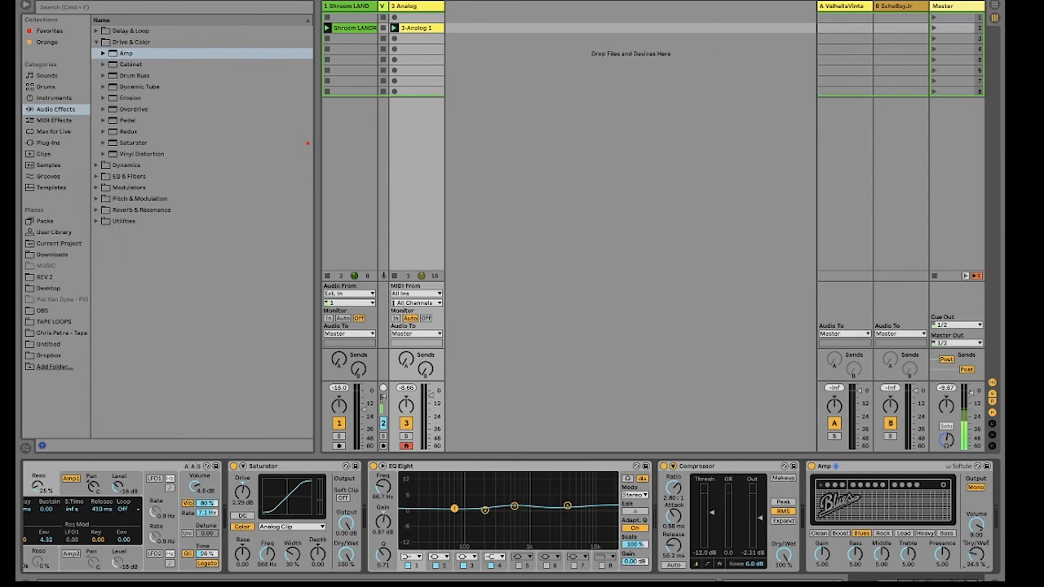
{"action": "left_click_drag", "start_coordinate": [976, 554], "coordinate": [976, 551]}
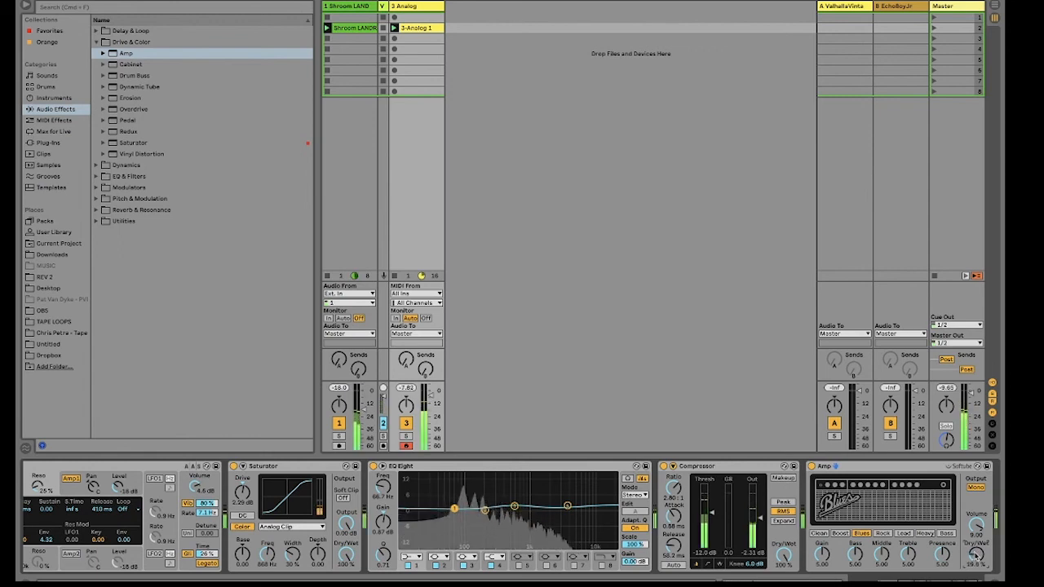
Step: Audition the amp models, settle on Heavy with dry/wet at about 31%, and move Amp between Saturator and EQ Eight
{"action": "left_click", "coordinate": [884, 533]}
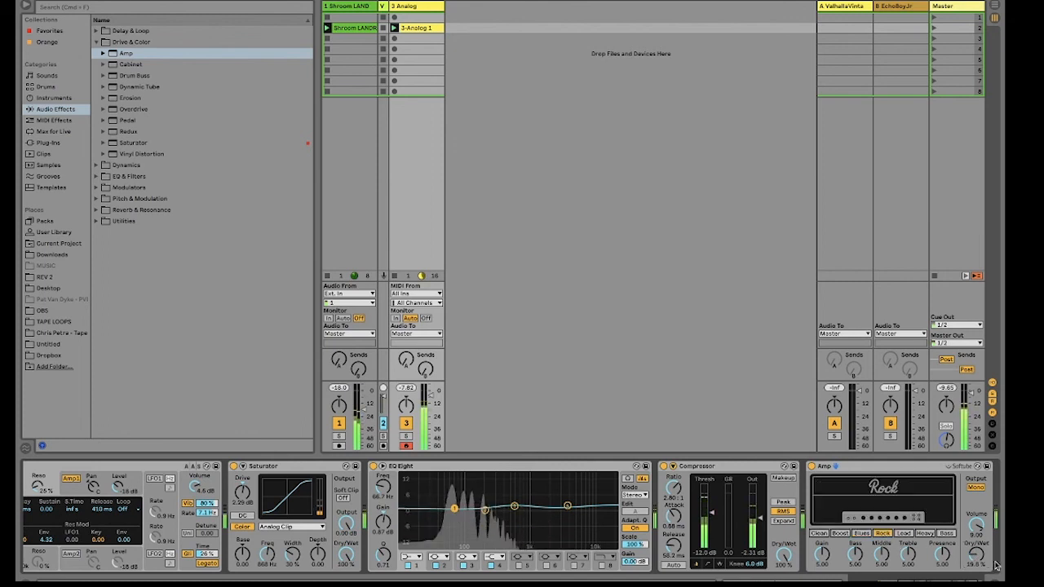
{"action": "left_click", "coordinate": [925, 535]}
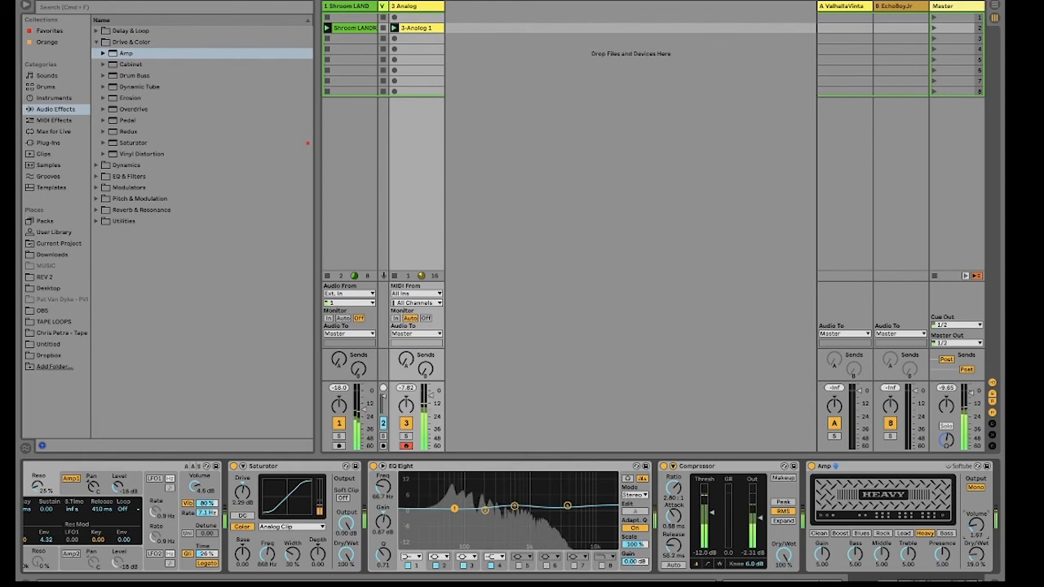
{"action": "left_click", "coordinate": [948, 535]}
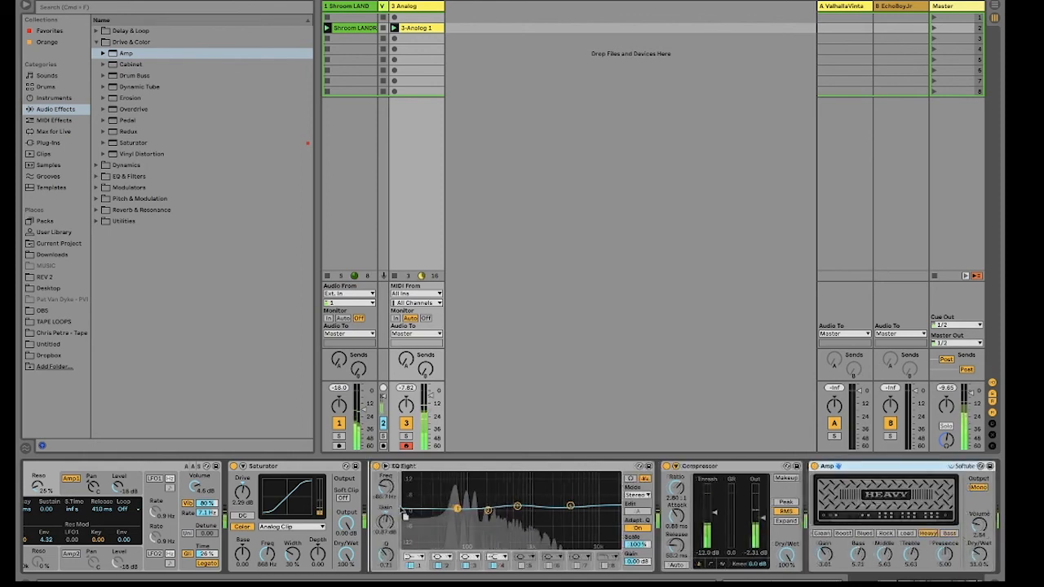
{"action": "left_click_drag", "start_coordinate": [854, 467], "coordinate": [395, 510]}
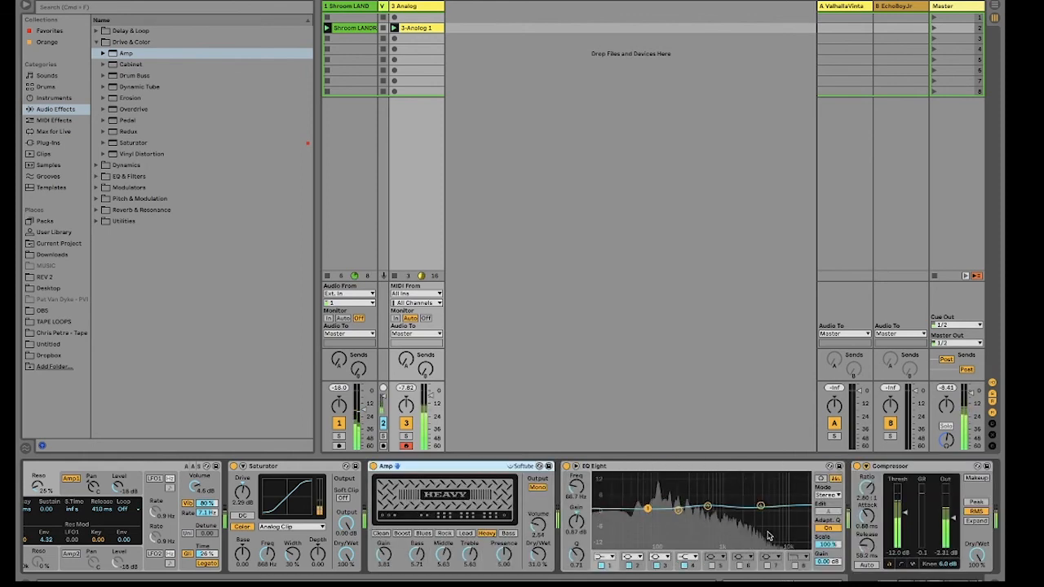
Step: Enable EQ Eight's band 8 low-pass at about 2 kHz and set Amp's volume to 3.73, presence to 6.27 and dry/wet to 35.7%
{"action": "left_click", "coordinate": [795, 565]}
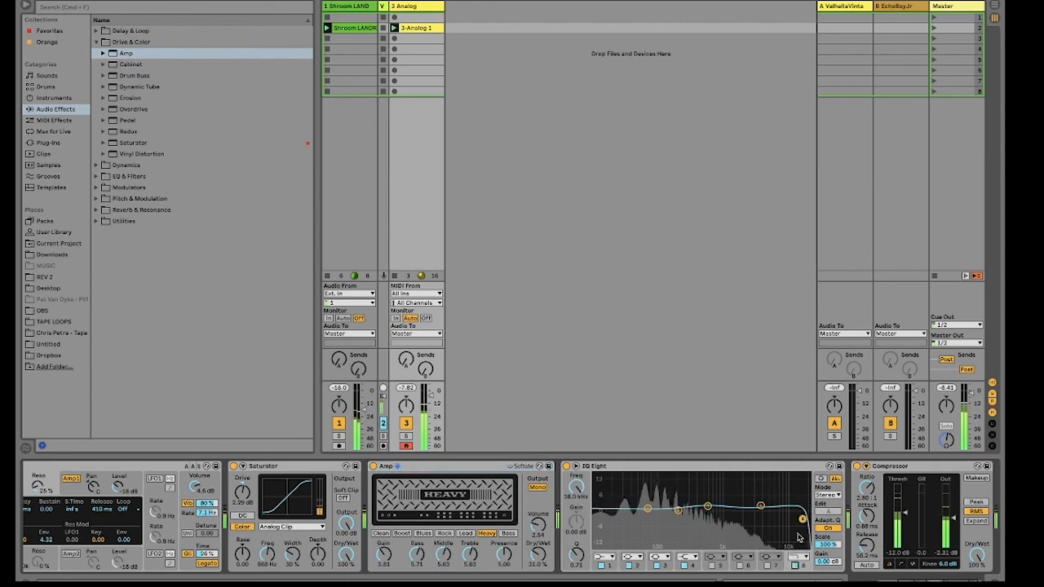
{"action": "left_click_drag", "start_coordinate": [763, 522], "coordinate": [742, 521]}
{"action": "left_click_drag", "start_coordinate": [546, 530], "coordinate": [546, 523]}
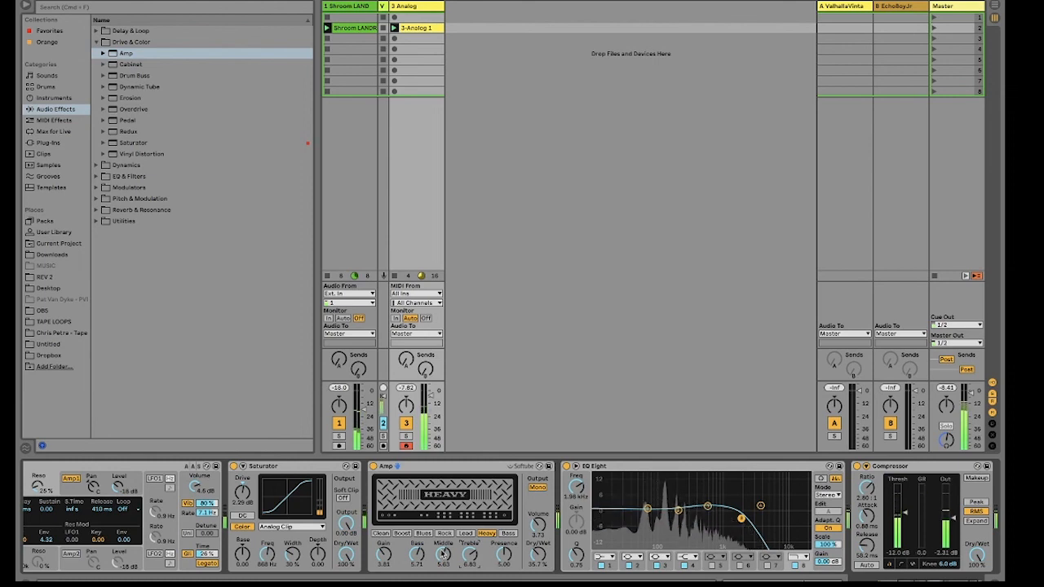
{"action": "left_click_drag", "start_coordinate": [507, 554], "coordinate": [507, 543]}
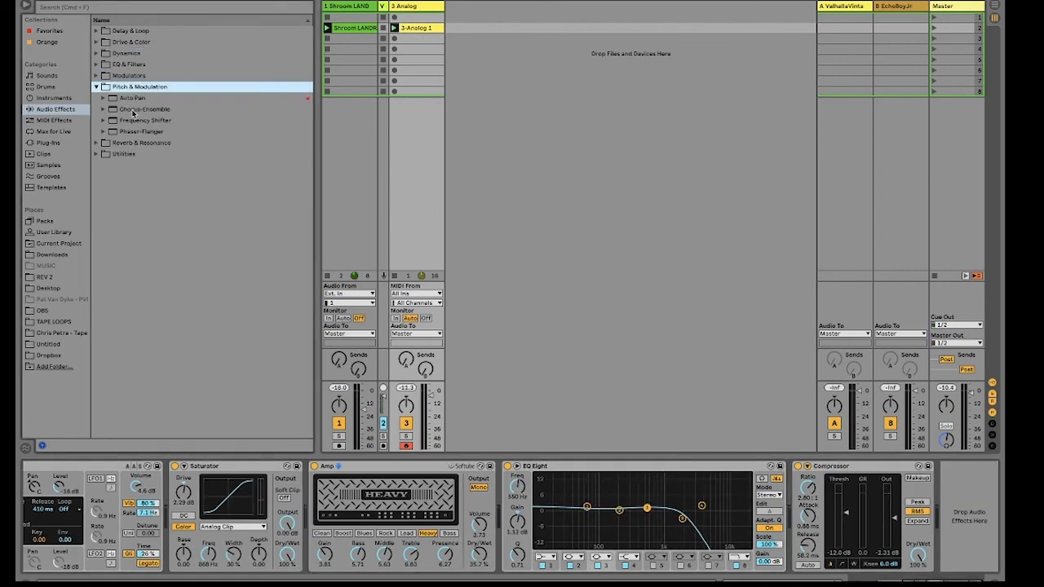
Step: Add Chorus-Ensemble after the Compressor with a 0.62 Hz rate and 60% dry/wet
{"action": "double_click", "coordinate": [132, 111]}
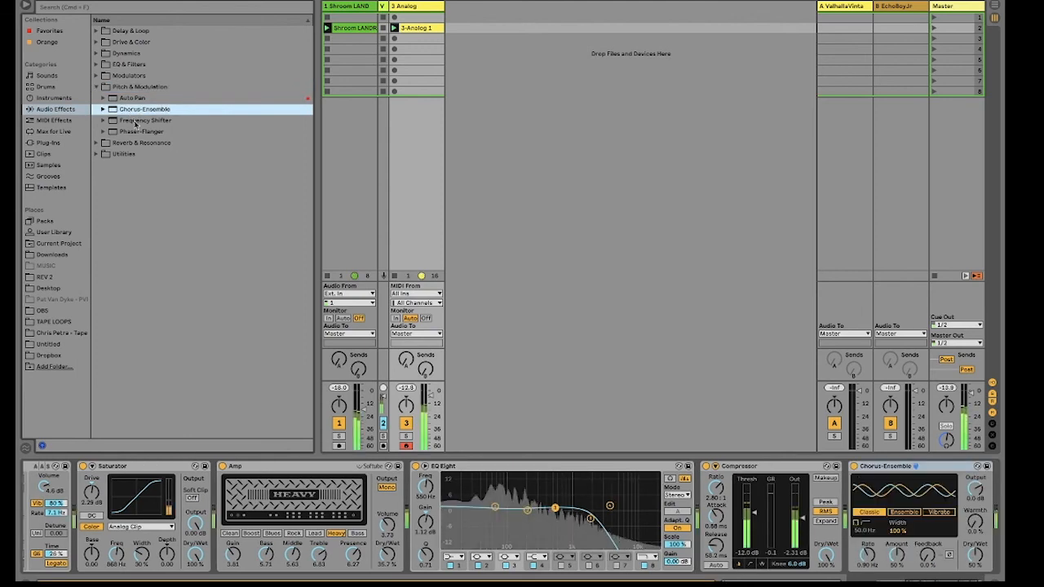
{"action": "left_click_drag", "start_coordinate": [867, 554], "coordinate": [867, 560]}
{"action": "mouse_move", "coordinate": [976, 555]}
{"action": "left_mouse_down"}
{"action": "mouse_move", "coordinate": [975, 566]}
{"action": "mouse_move", "coordinate": [975, 547]}
{"action": "left_mouse_up"}
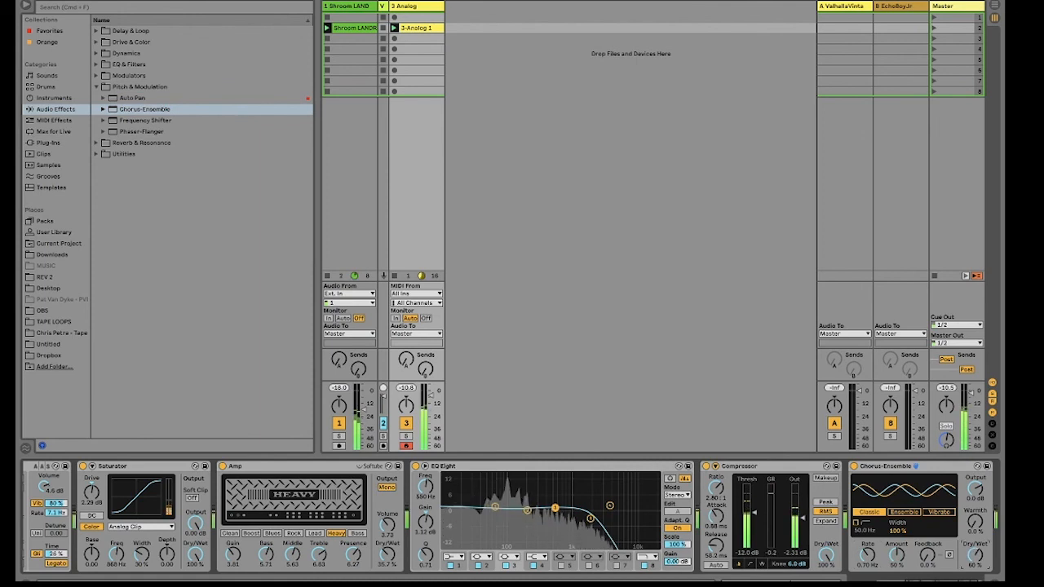
{"action": "left_click_drag", "start_coordinate": [867, 555], "coordinate": [867, 557]}
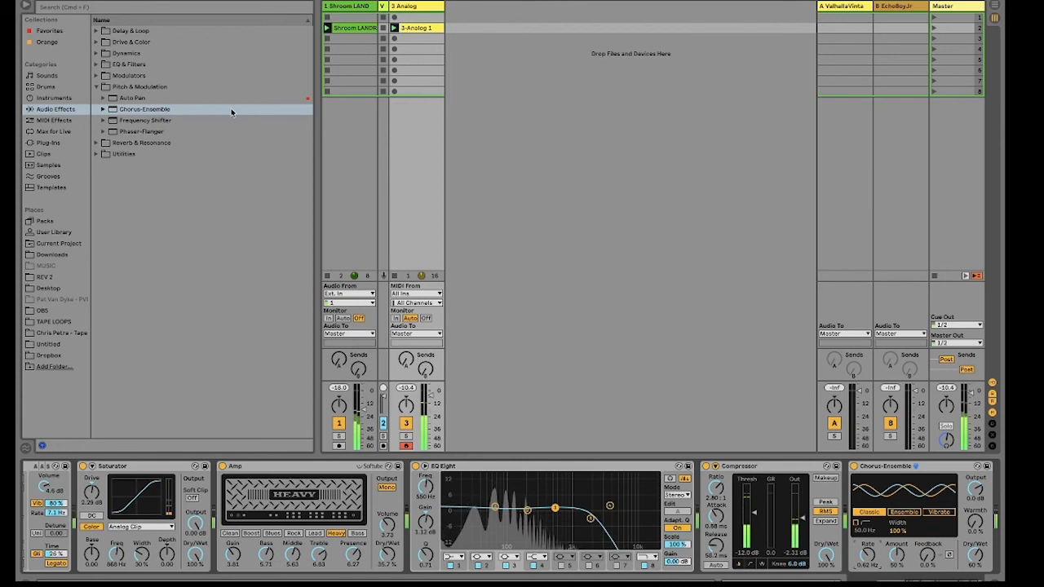
Step: Group all the audio effects from Saturator through Chorus-Ensemble into one Audio Effect Rack
{"action": "left_click", "coordinate": [218, 75]}
{"action": "scroll", "coordinate": [436, 501], "scroll_direction": "left", "scroll_amount": 5}
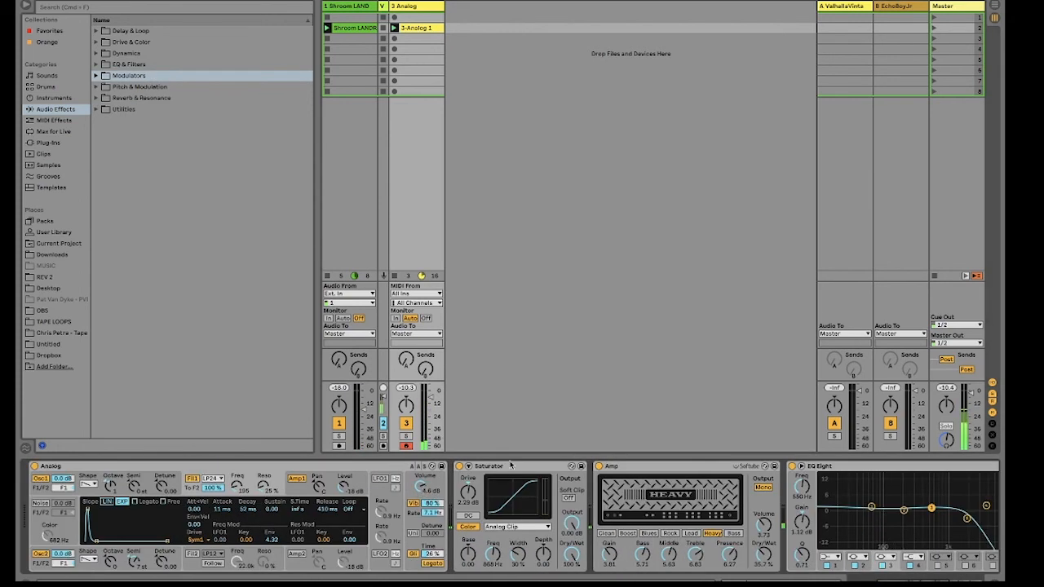
{"action": "scroll", "coordinate": [508, 472], "scroll_direction": "right", "scroll_amount": 3}
{"action": "scroll", "coordinate": [508, 471], "scroll_direction": "right", "scroll_amount": 10}
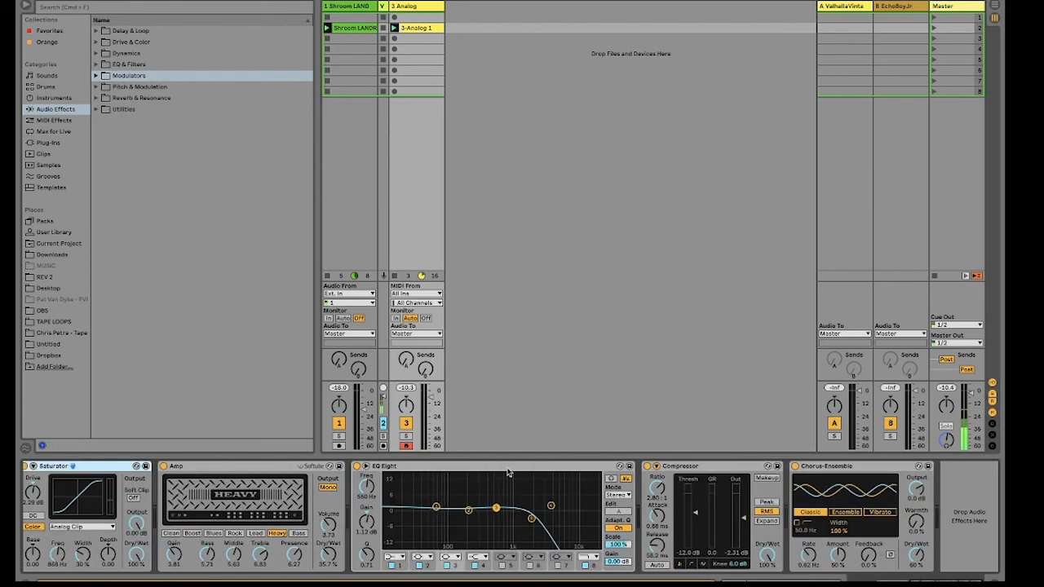
{"action": "left_click", "coordinate": [870, 469], "text": "shift"}
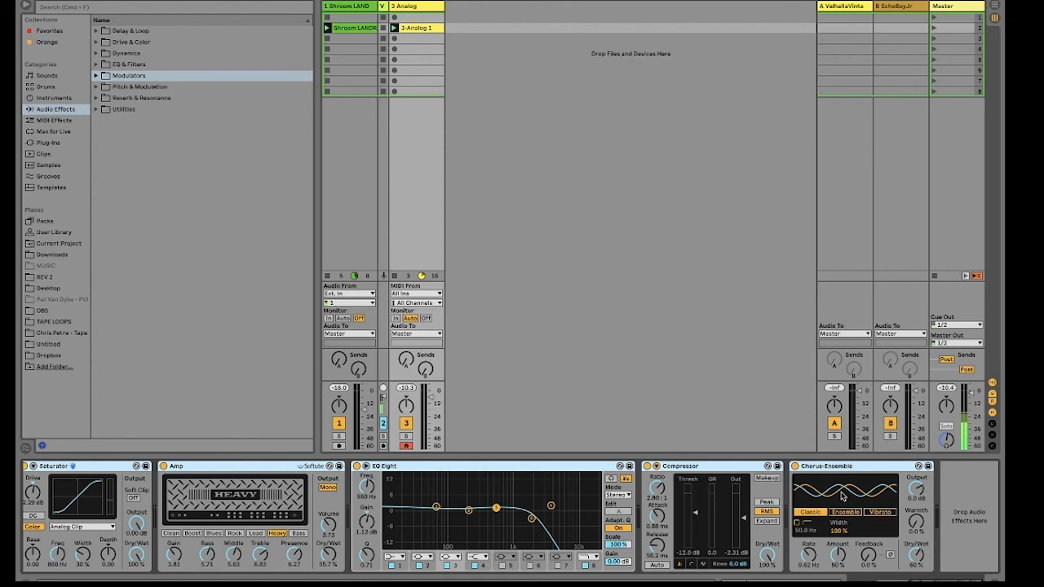
{"action": "key", "text": "super+g"}
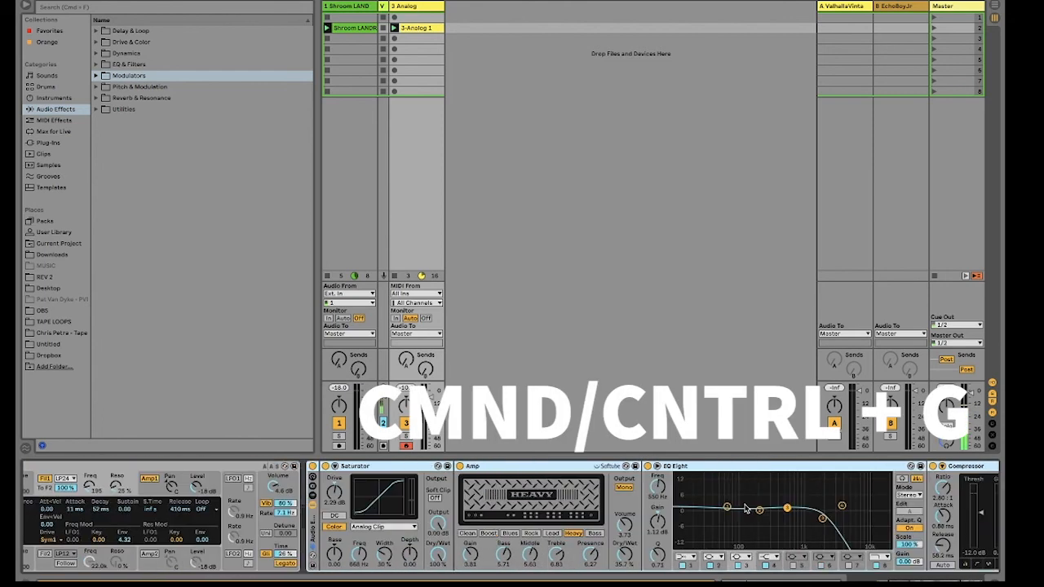
Step: Collapse Saturator, Amp, EQ Eight, Compressor and Chorus-Ensemble inside the rack
{"action": "double_click", "coordinate": [367, 465]}
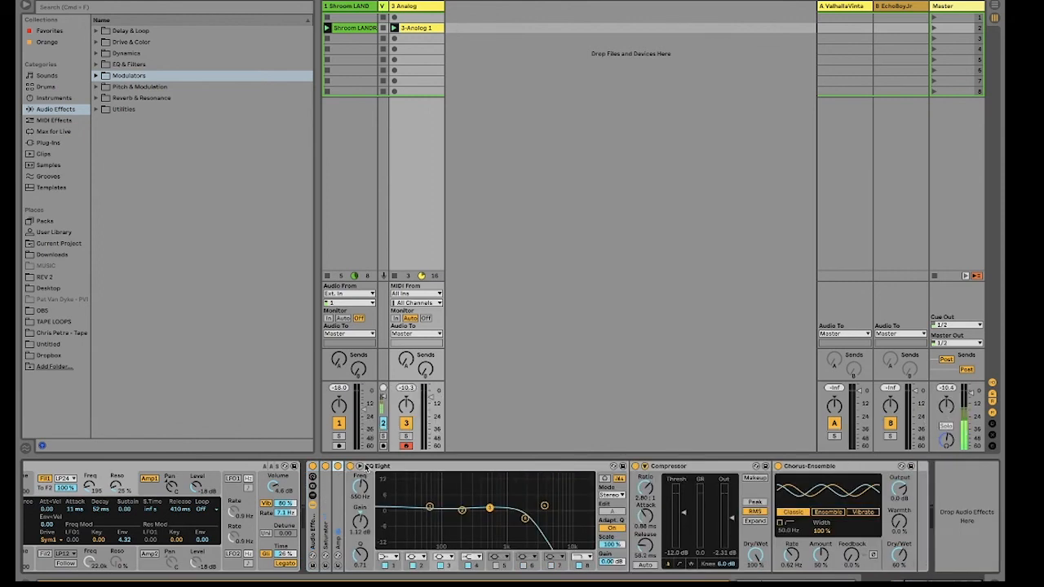
{"action": "double_click", "coordinate": [381, 465]}
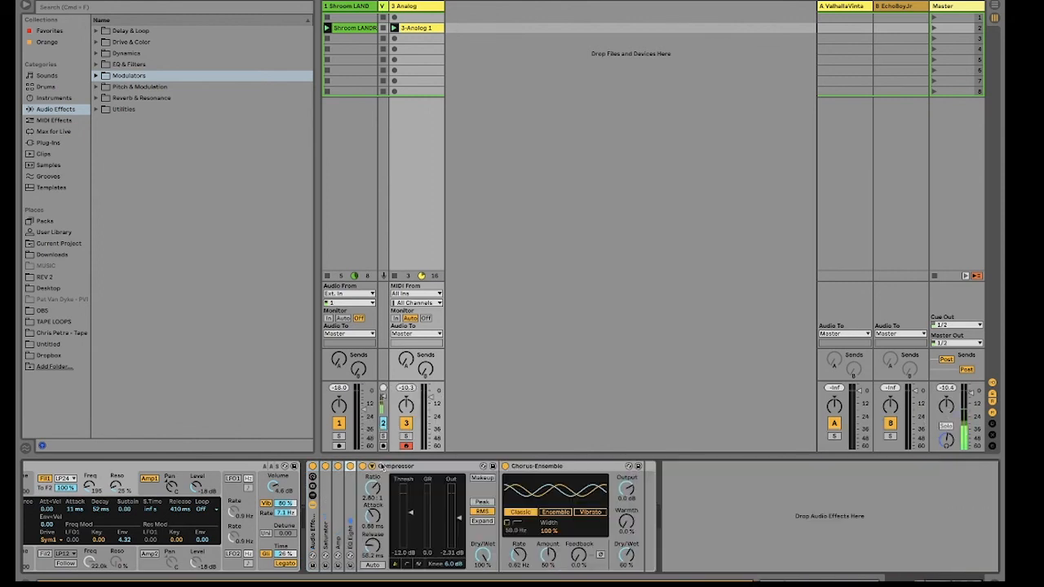
{"action": "left_click", "coordinate": [408, 467]}
{"action": "double_click", "coordinate": [410, 467]}
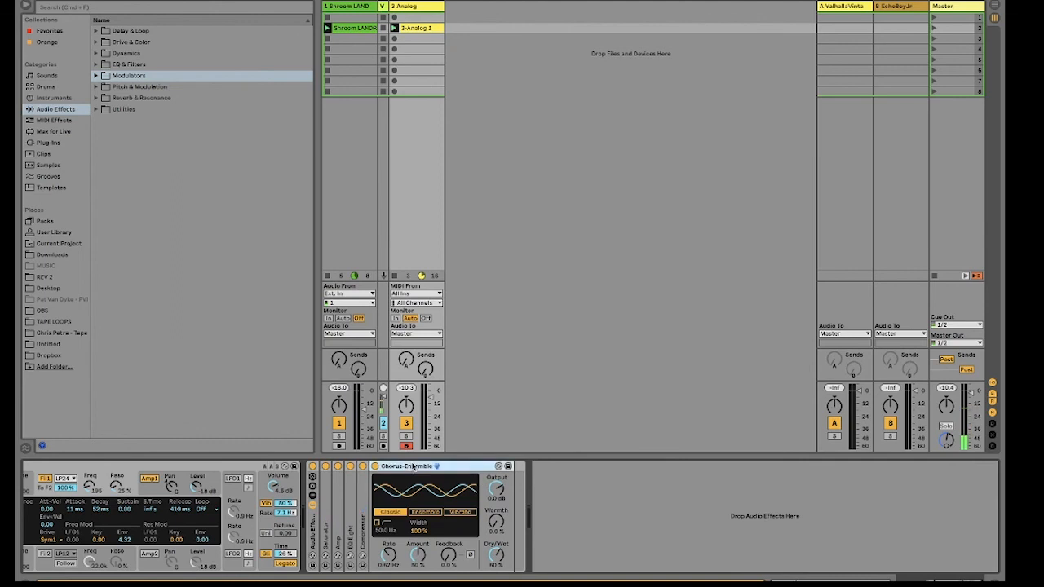
{"action": "double_click", "coordinate": [412, 466]}
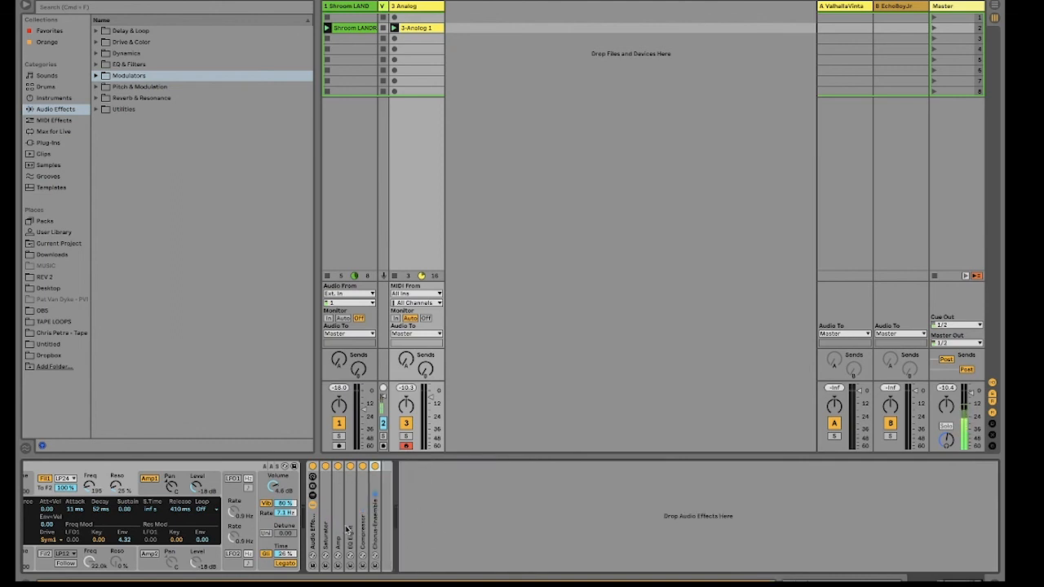
Step: Bypass the whole effect rack and re-enable it to compare the dry and processed synth sound
{"action": "left_click", "coordinate": [312, 469]}
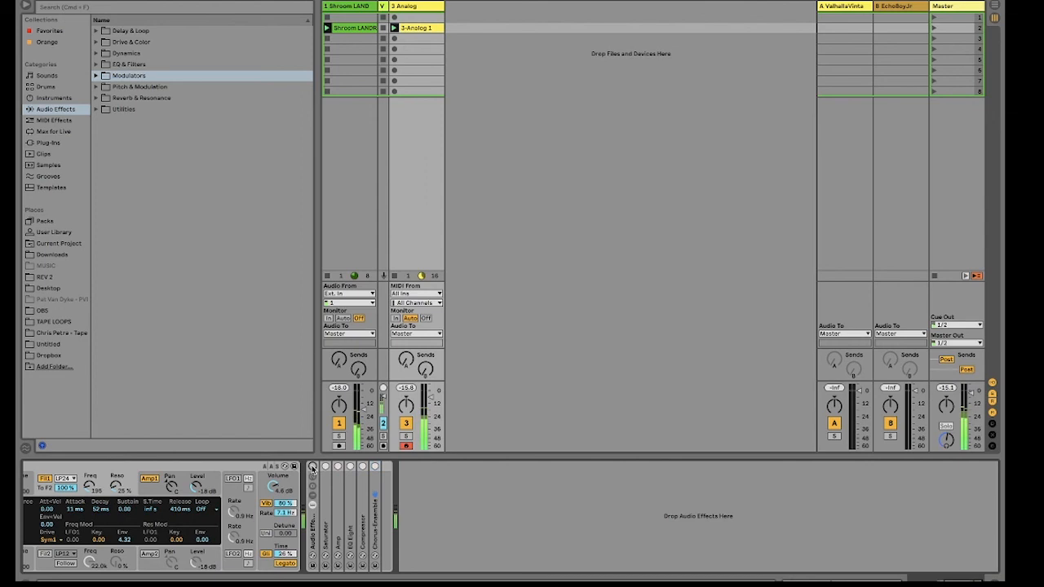
{"action": "left_click", "coordinate": [311, 469]}
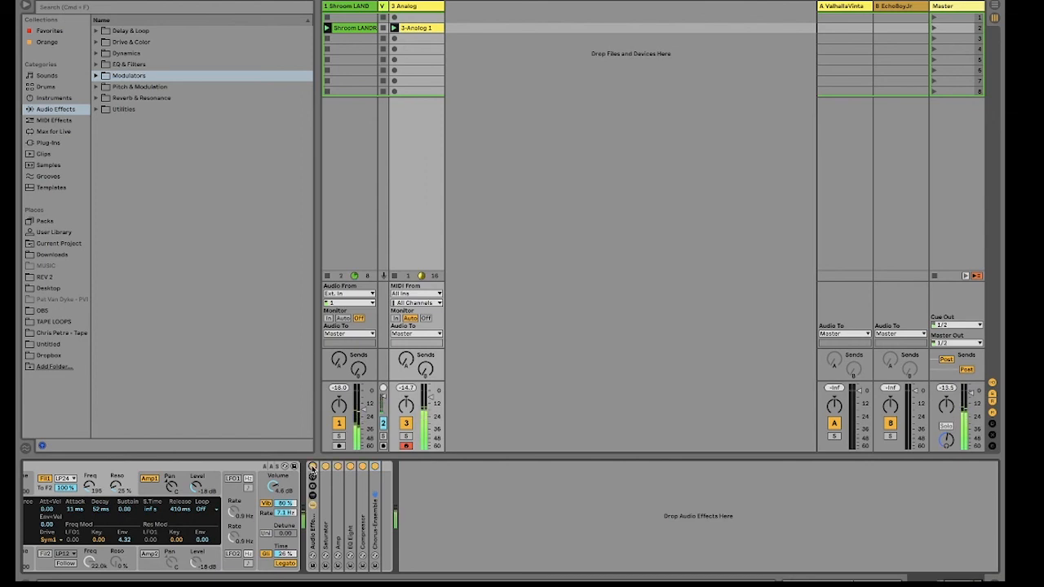